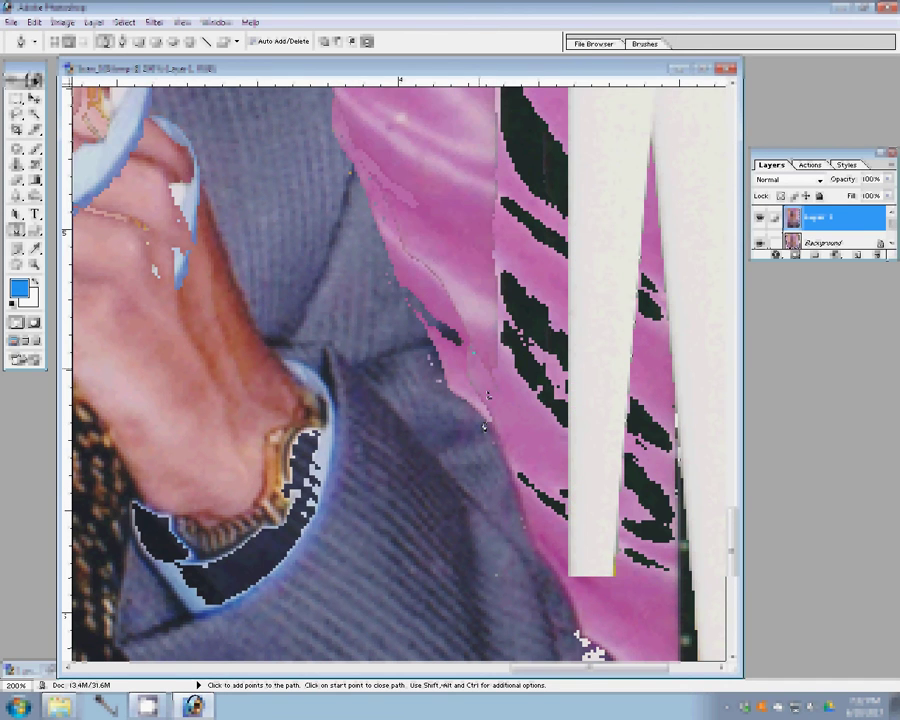
Add Pen anchor points along the couple's sleeves and suit, panning over to the grey sweater edge.
click(499, 452)
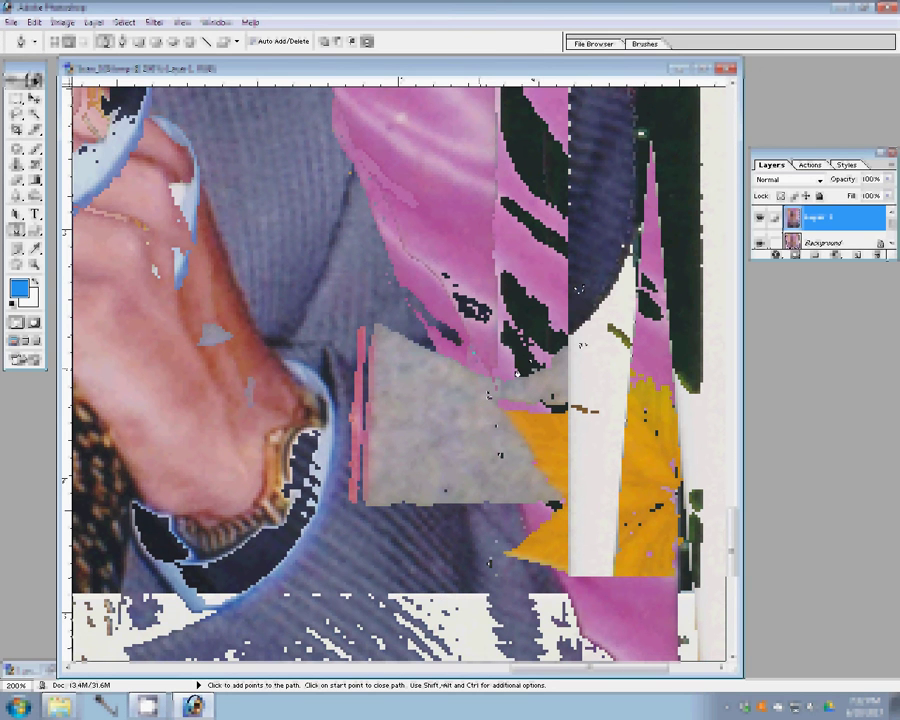
drag(172, 145, 350, 313)
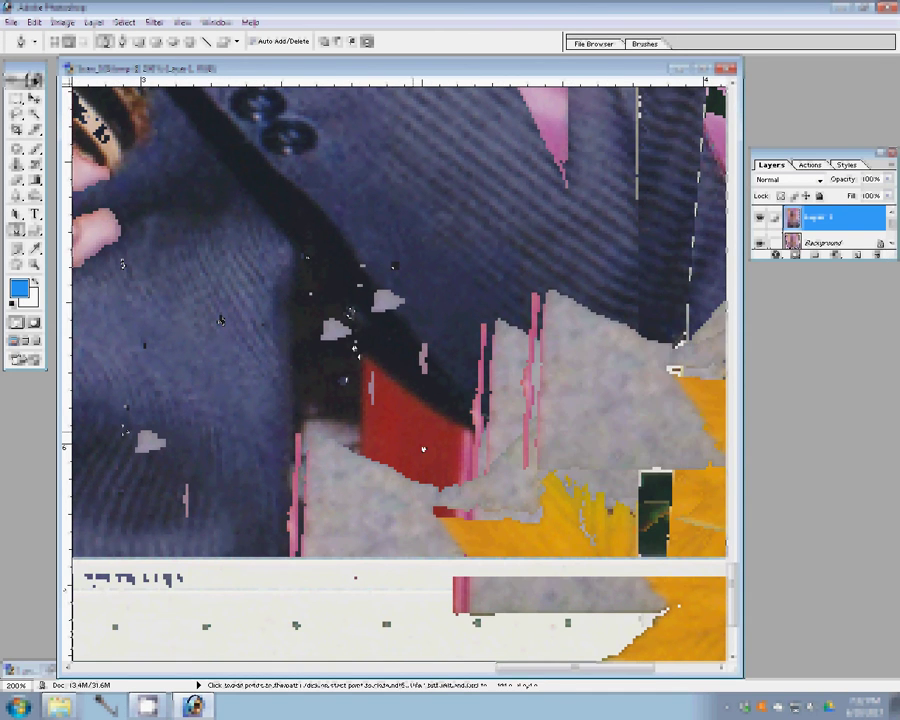
drag(251, 441, 629, 442)
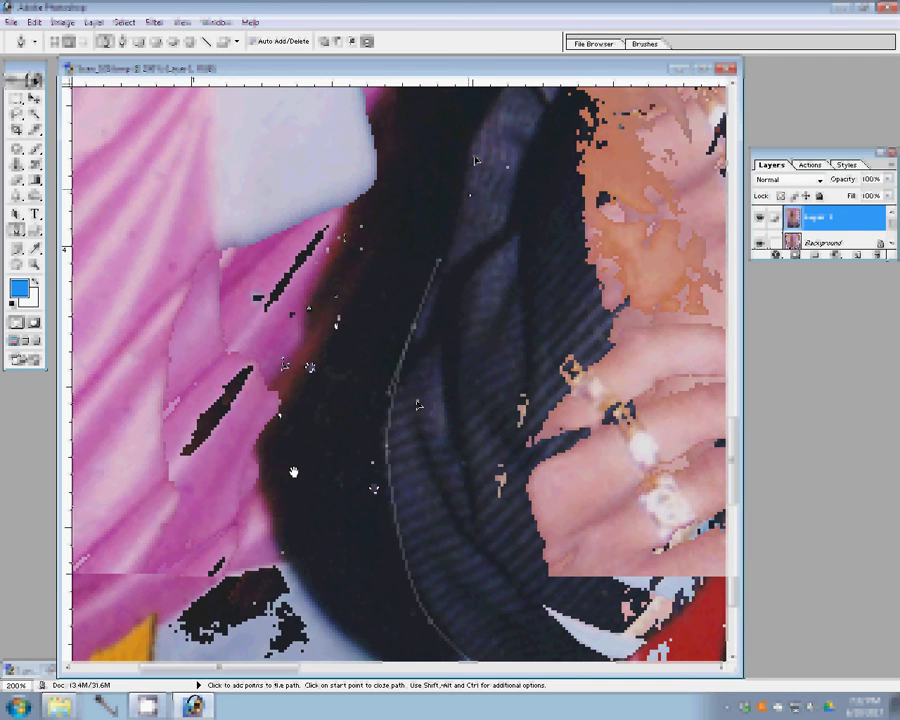
drag(293, 470, 409, 315)
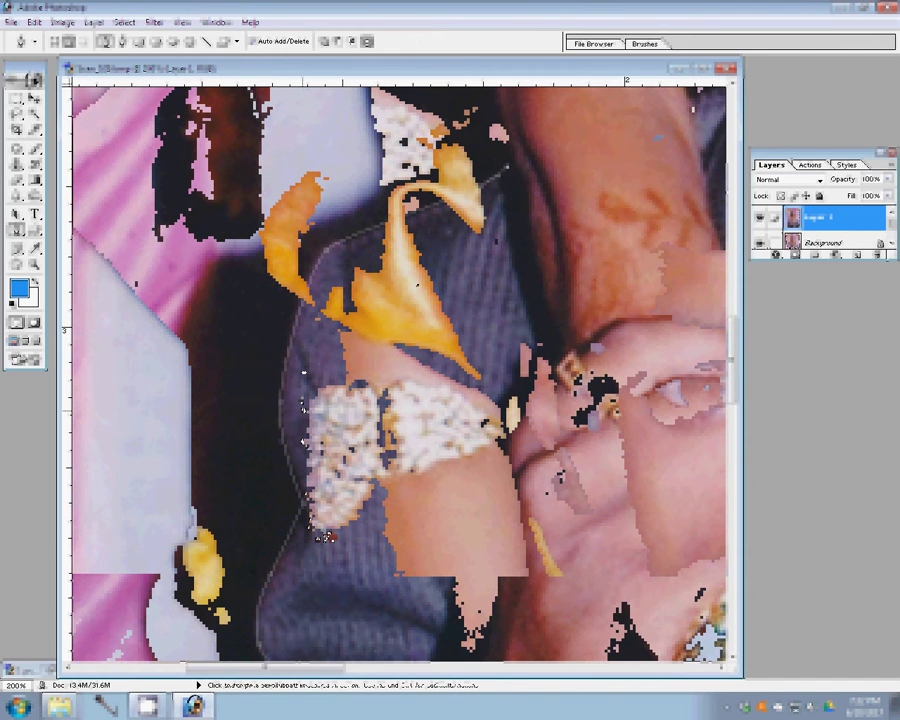
Convert the traced path into a selection and copy the couple onto a new layer with Ctrl+J.
right_click(387, 281)
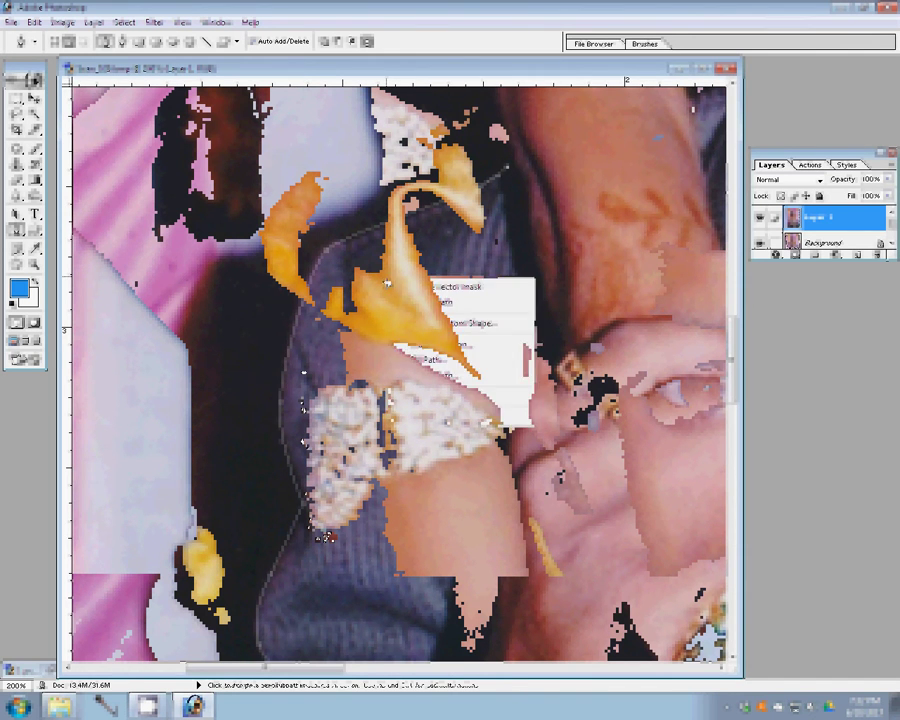
click(436, 344)
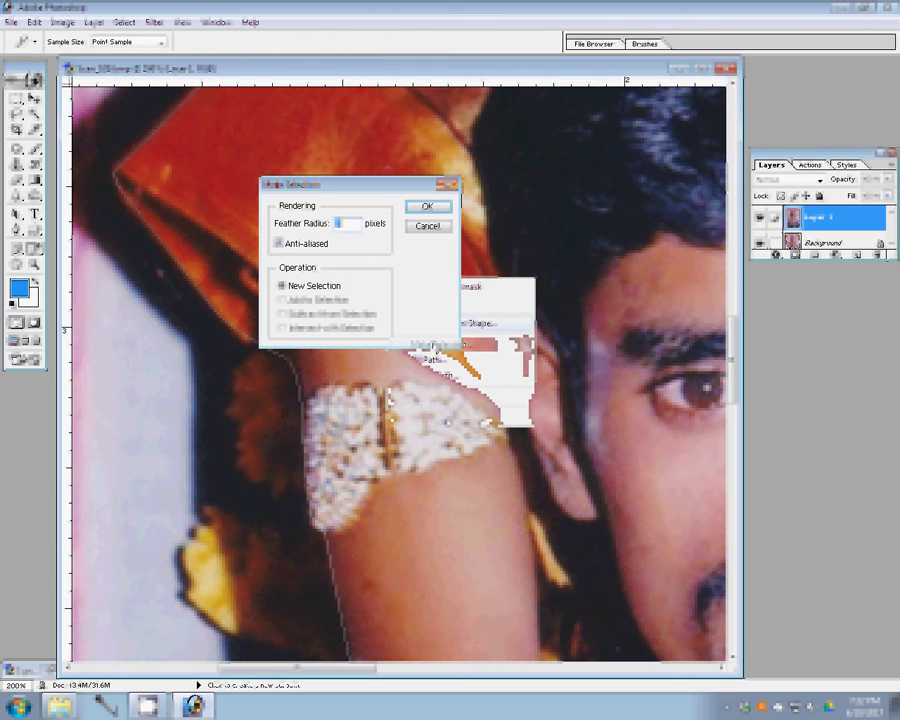
click(410, 205)
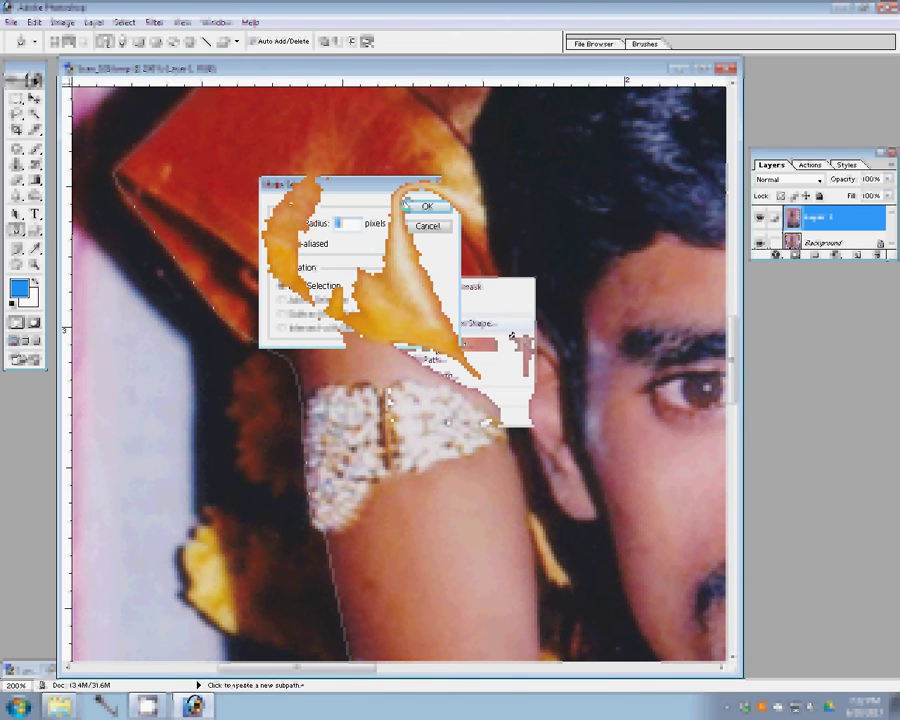
key(ctrl+j)
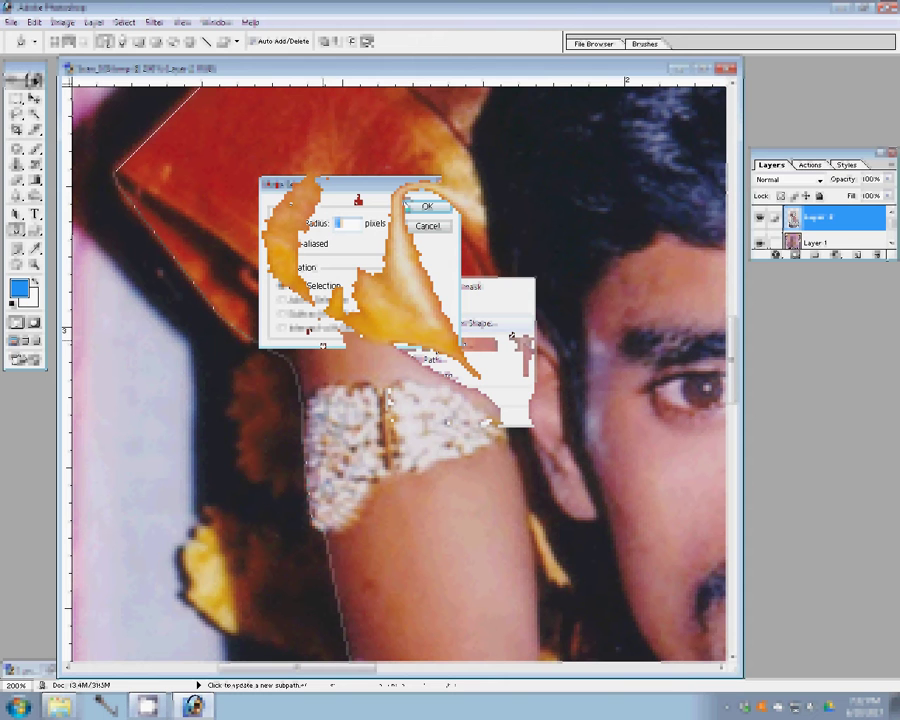
key(z)
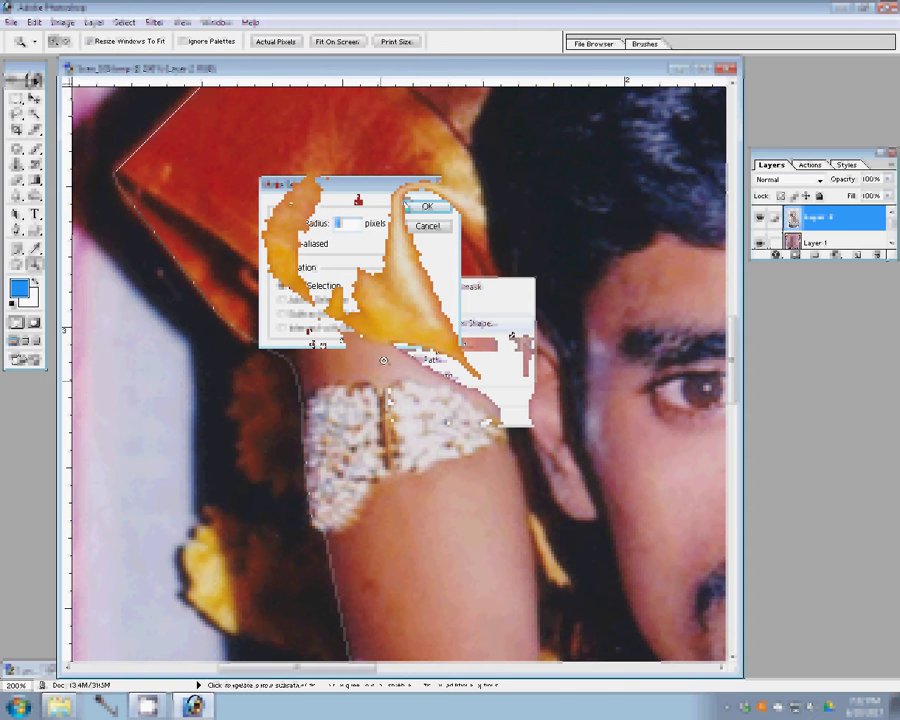
right_click(386, 368)
Fit the couple photo on screen and close the standing-woman portrait window.
click(413, 378)
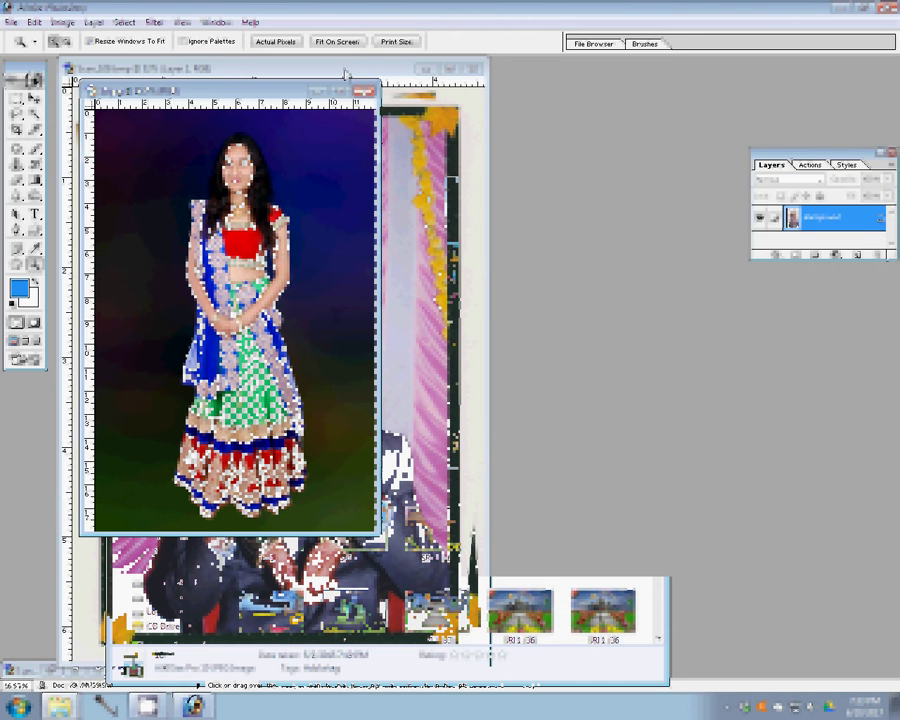
click(366, 91)
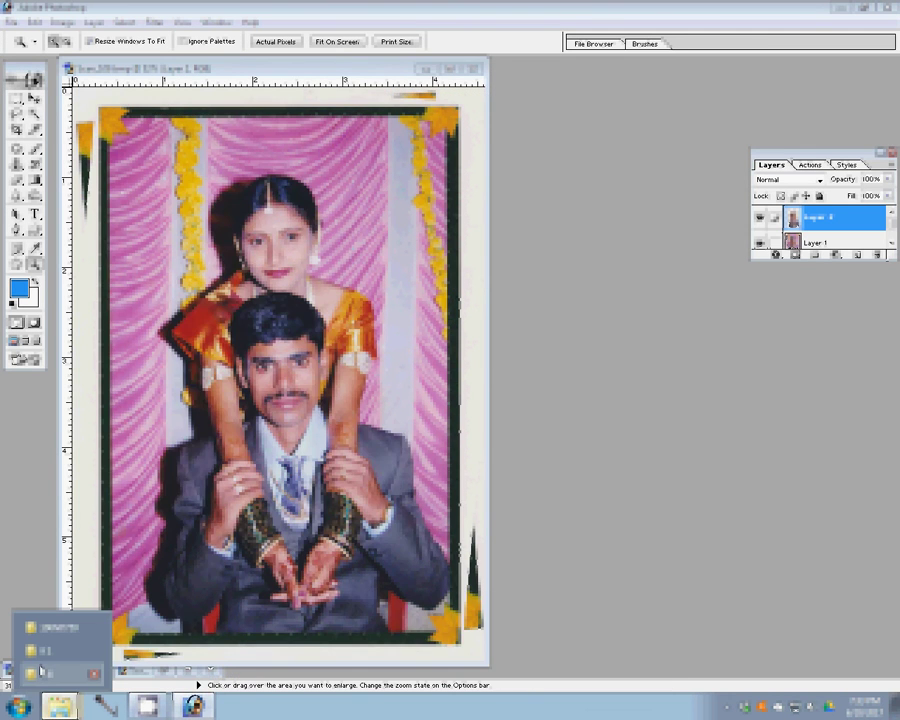
Open the Backgrounds 4x6 folder and drag background 015 into Photoshop.
click(40, 672)
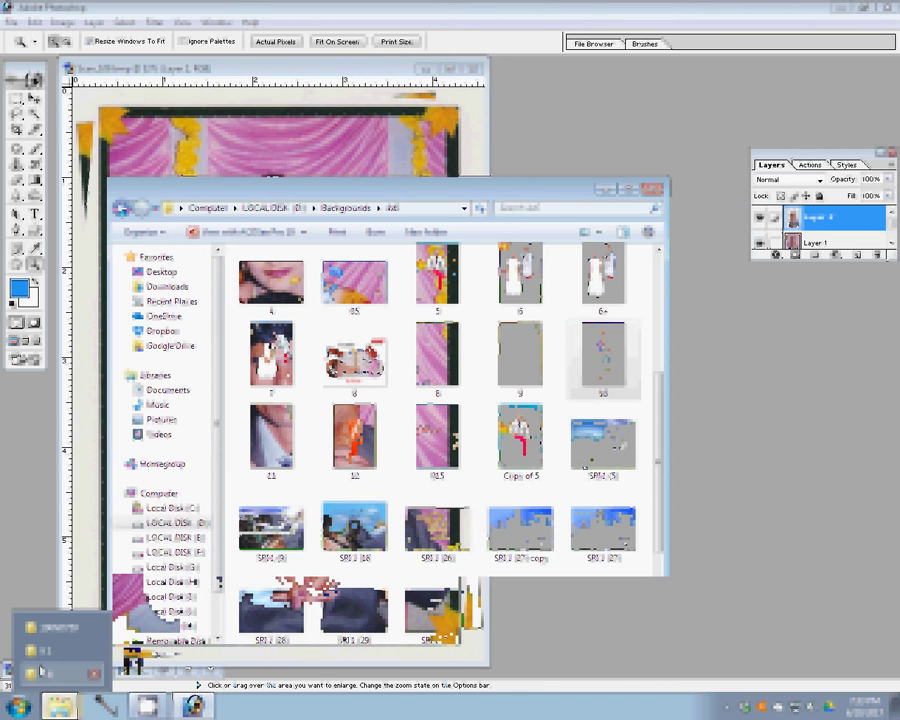
drag(437, 438, 437, 447)
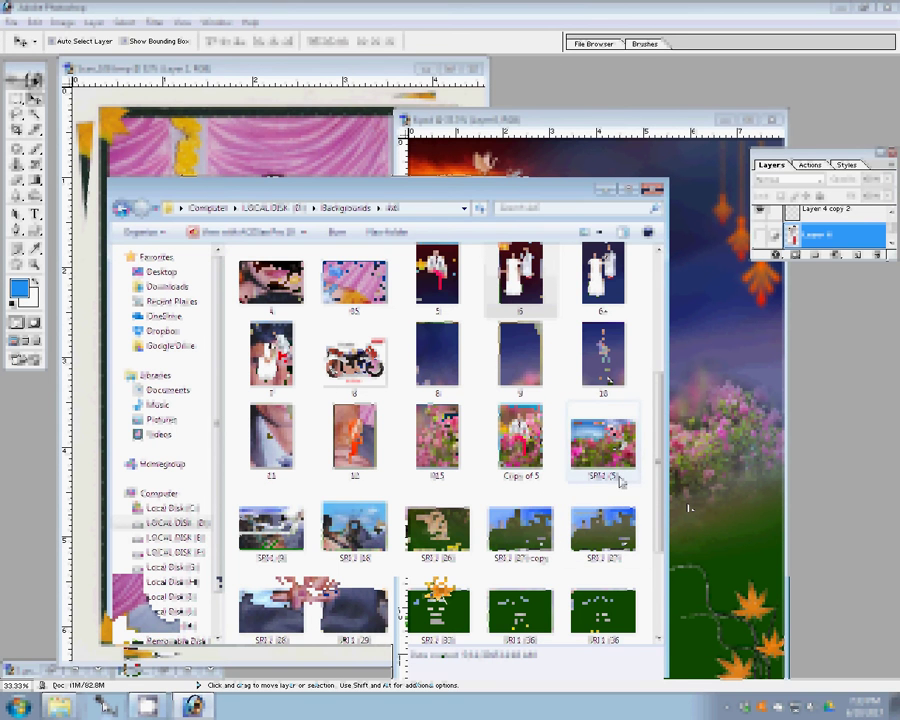
Drag the cut-out couple layer (Layer 8) into the background document as a new layer.
click(710, 450)
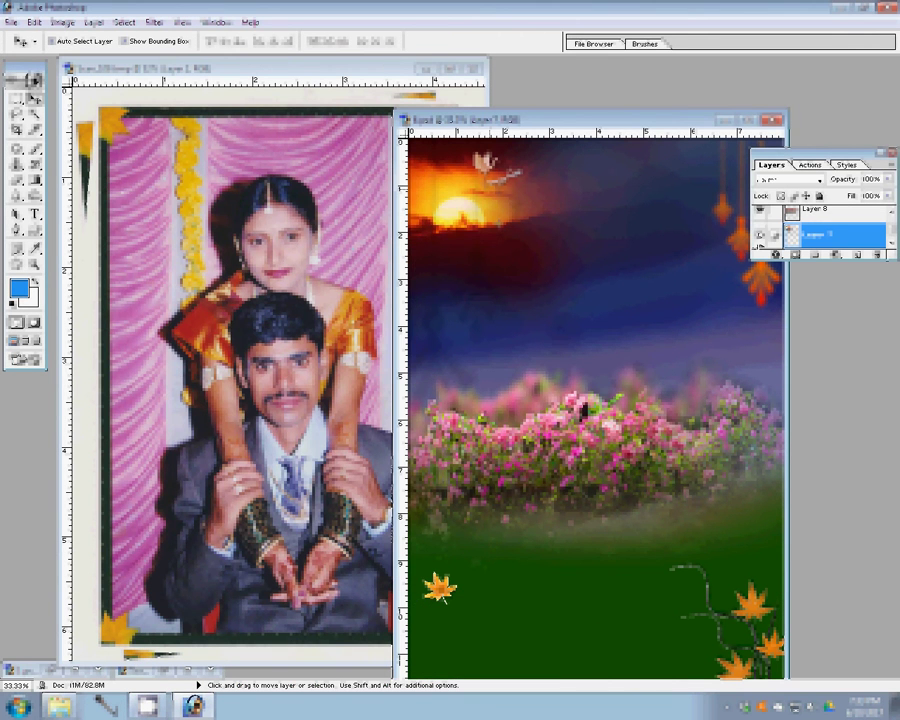
click(530, 160)
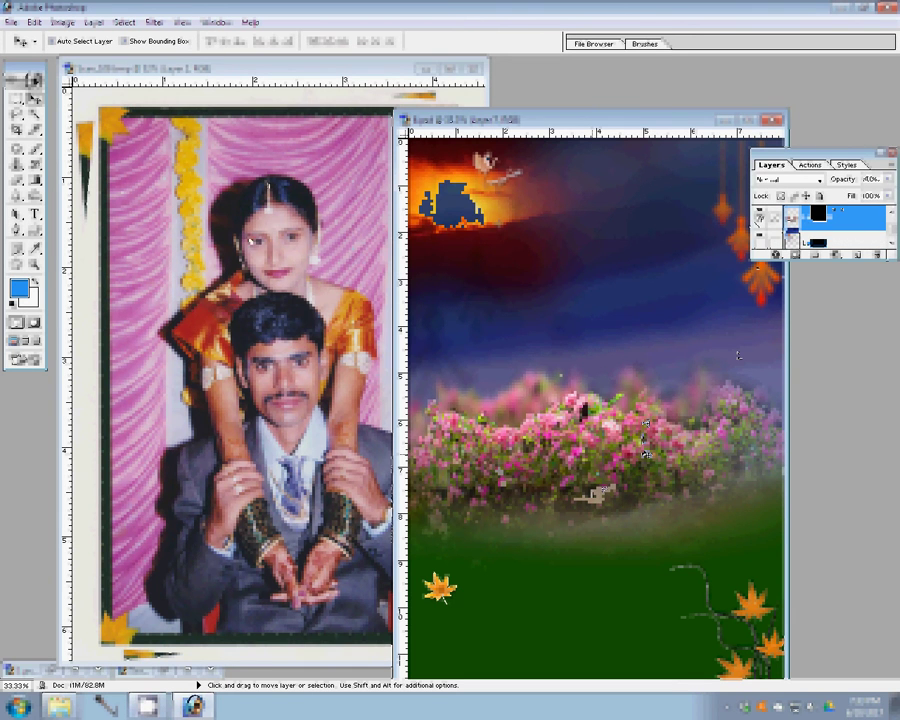
drag(192, 131, 437, 135)
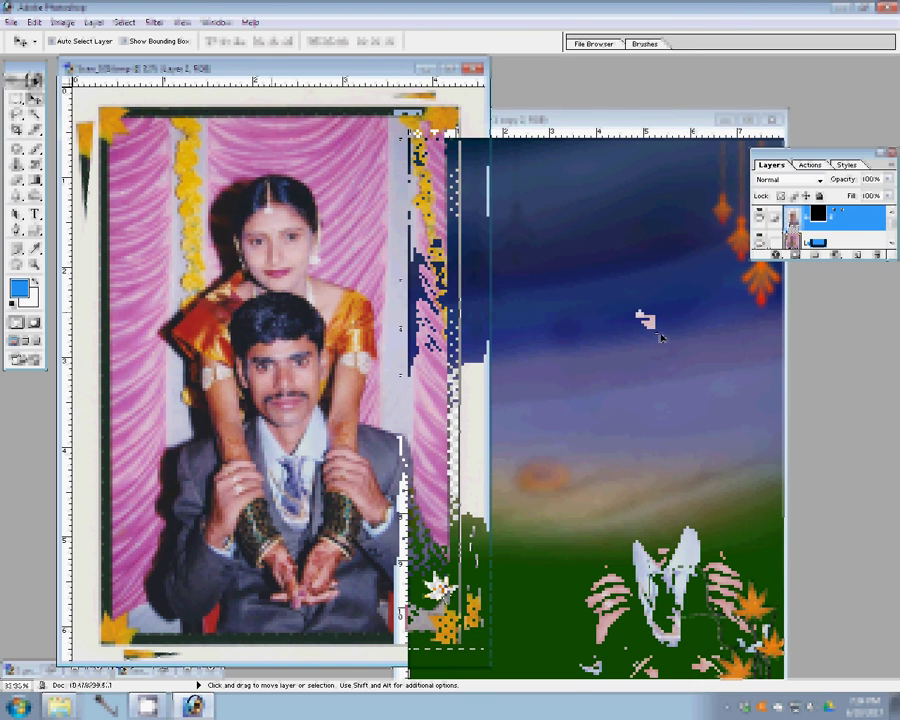
mouse_move(660, 338)
mouse_down()
mouse_move(601, 348)
mouse_move(574, 285)
mouse_move(562, 298)
mouse_up()
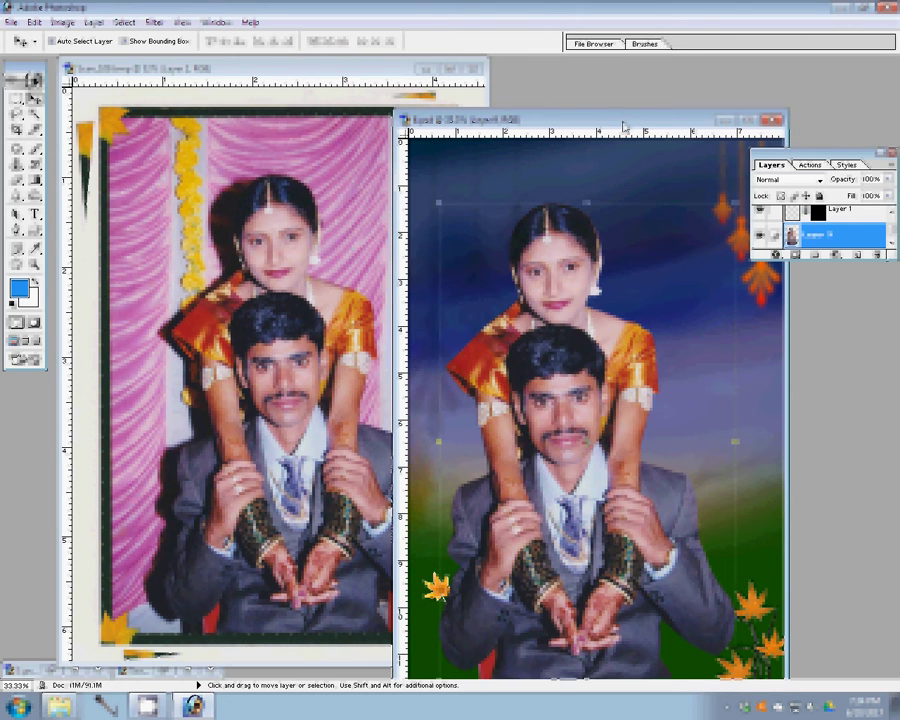
click(276, 230)
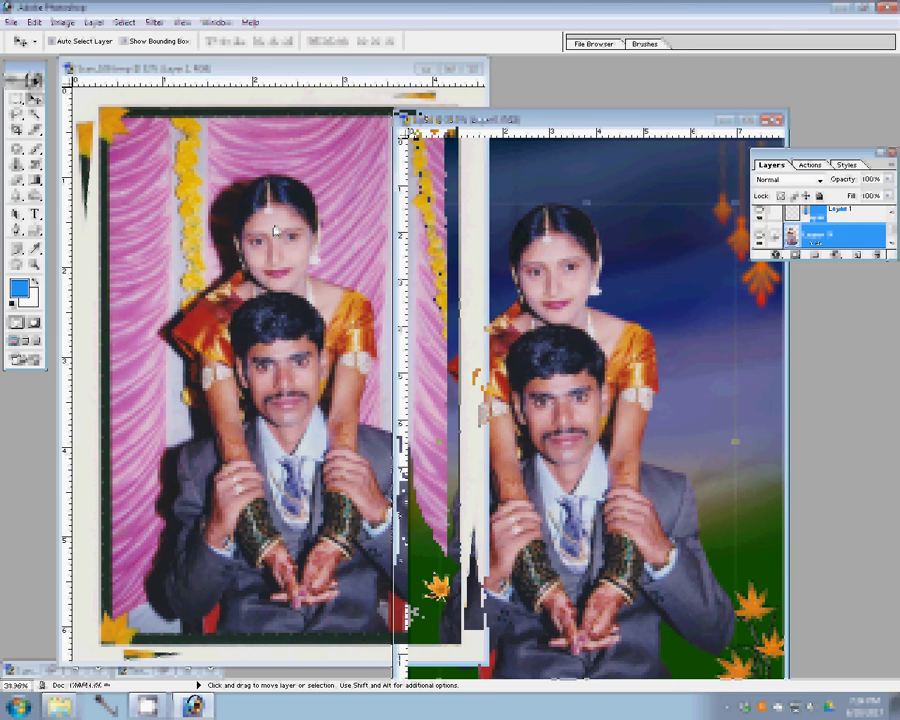
drag(276, 230, 408, 108)
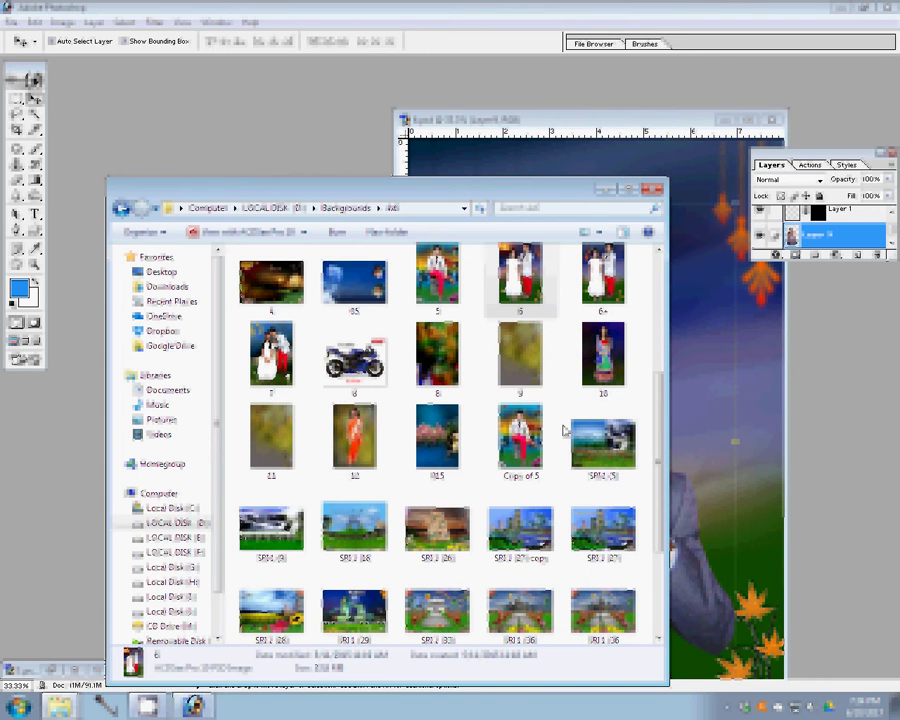
Select the 015 thumbnail in the 4x6 folder and drag it into Photoshop.
drag(580, 447, 581, 448)
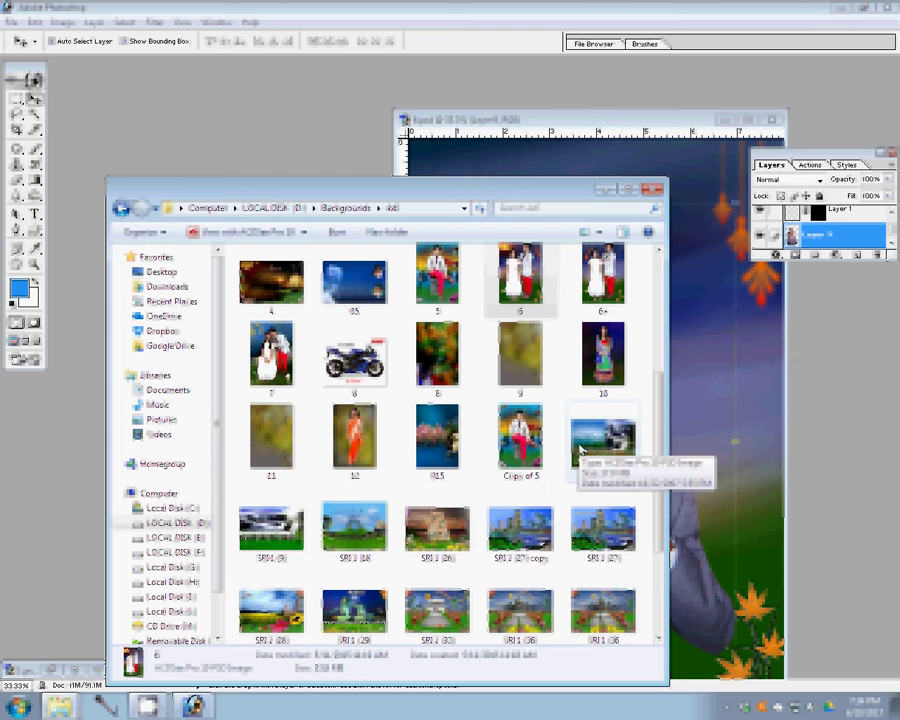
drag(583, 450, 441, 437)
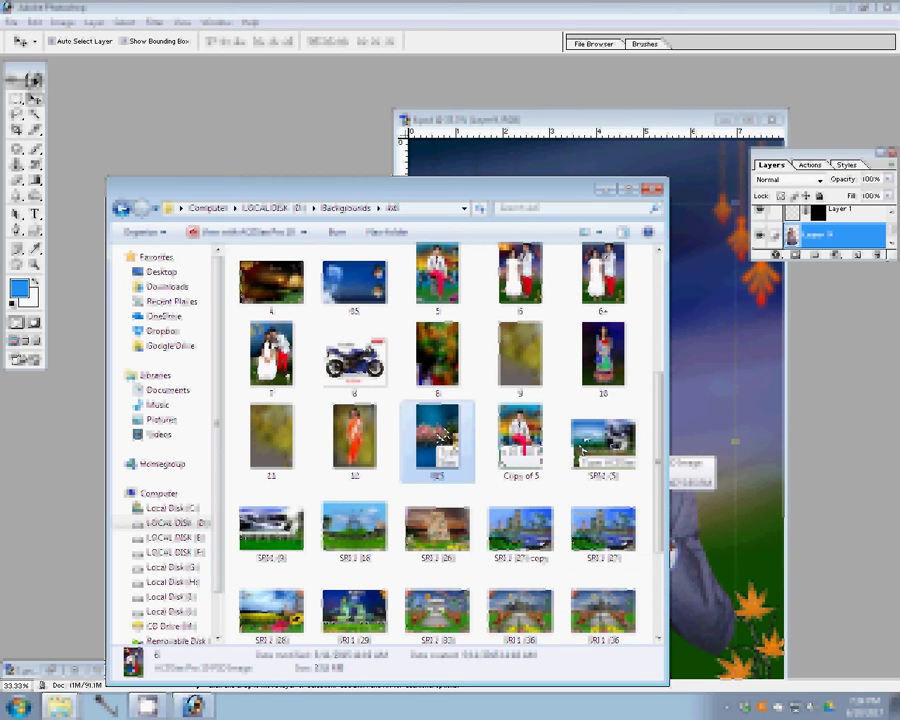
scroll(540, 412, down, 2)
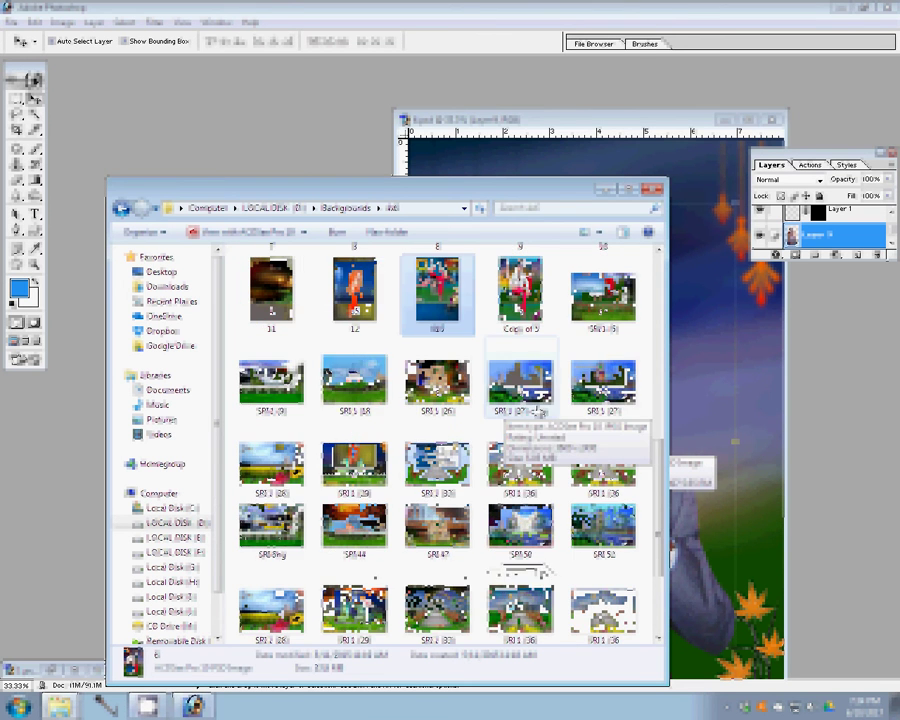
scroll(535, 410, up, 5)
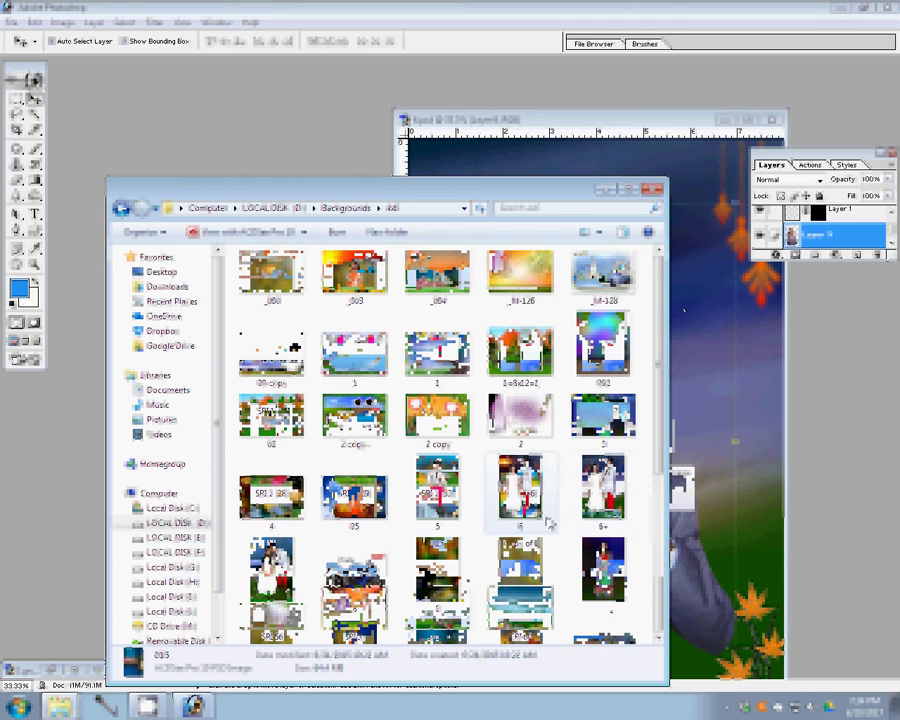
scroll(548, 520, down, 3)
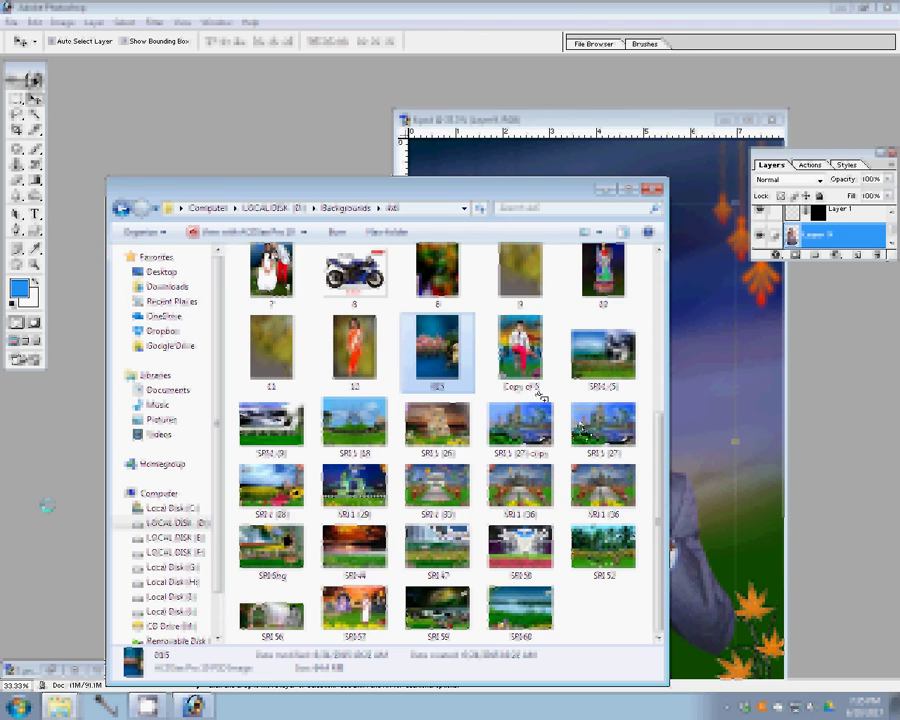
scroll(437, 440, up, 3)
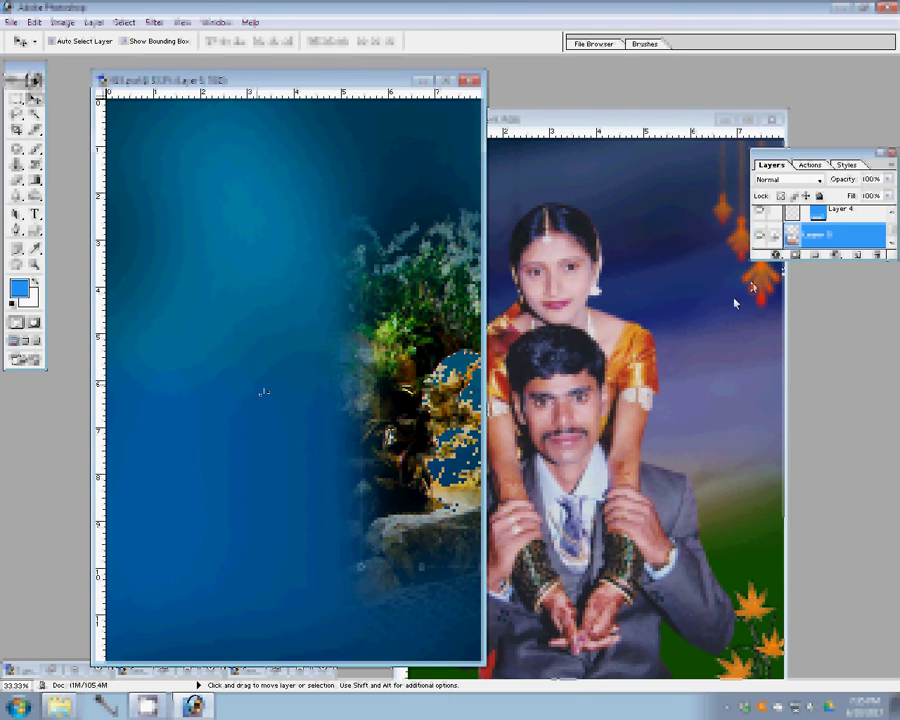
Add a #01070D solid colour fill layer in Soft Light mode and position the couple on top.
drag(735, 302, 261, 317)
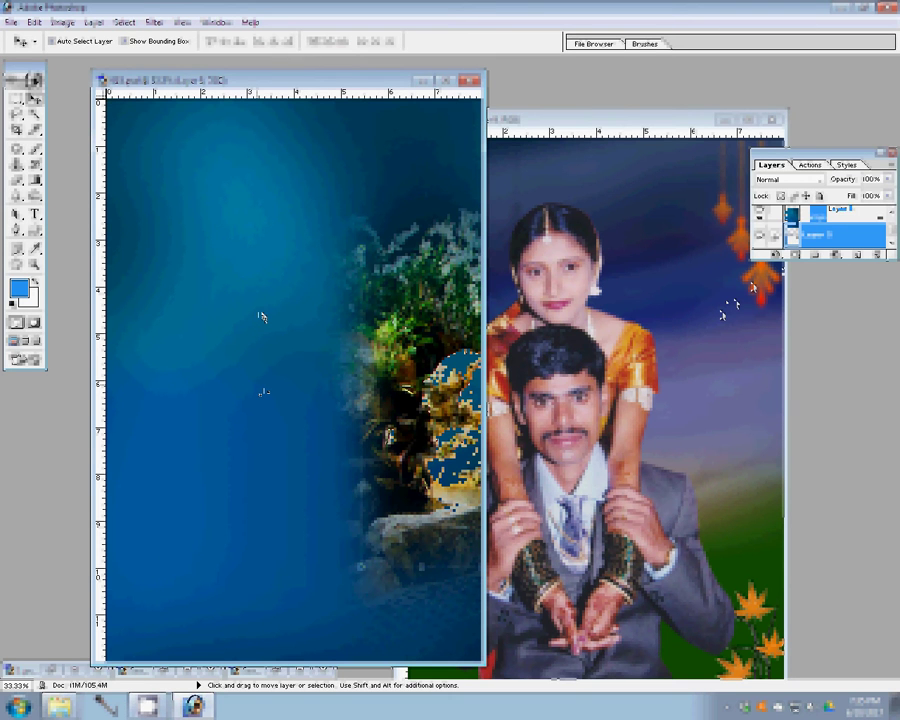
click(858, 254)
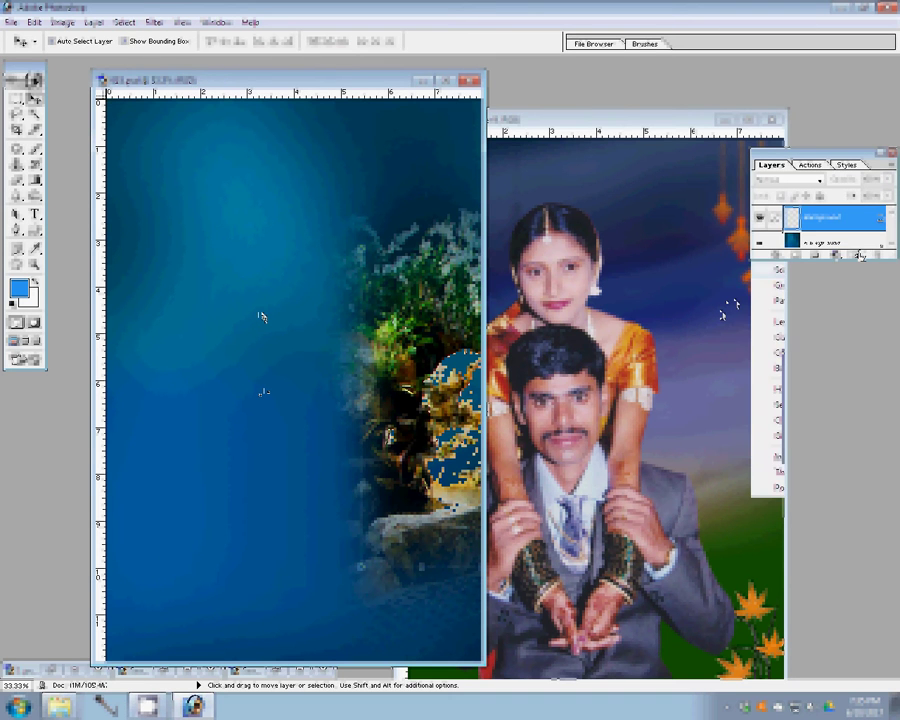
click(790, 270)
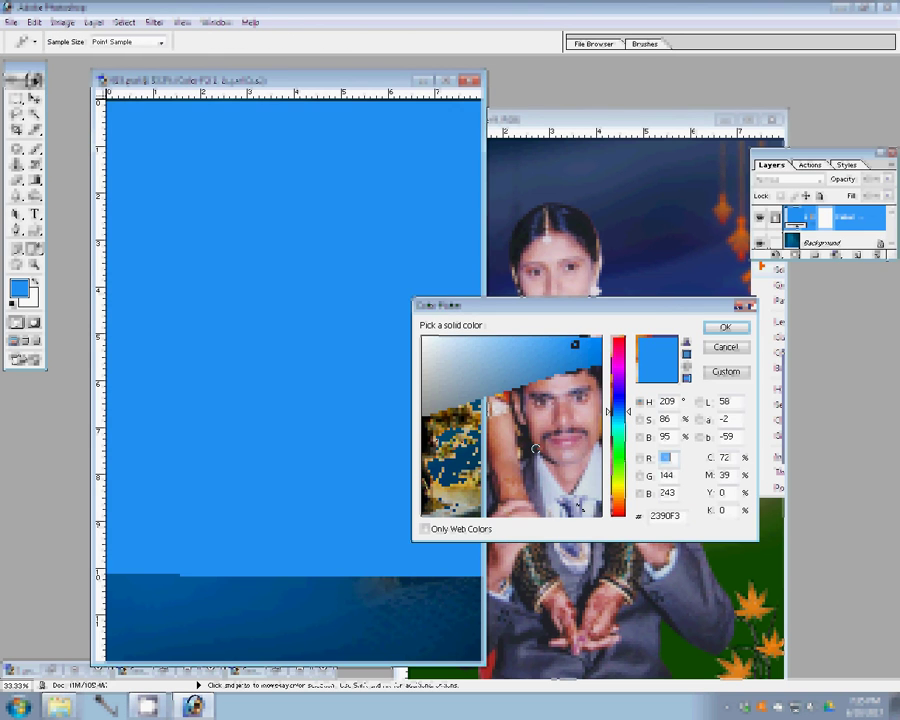
click(581, 506)
click(724, 328)
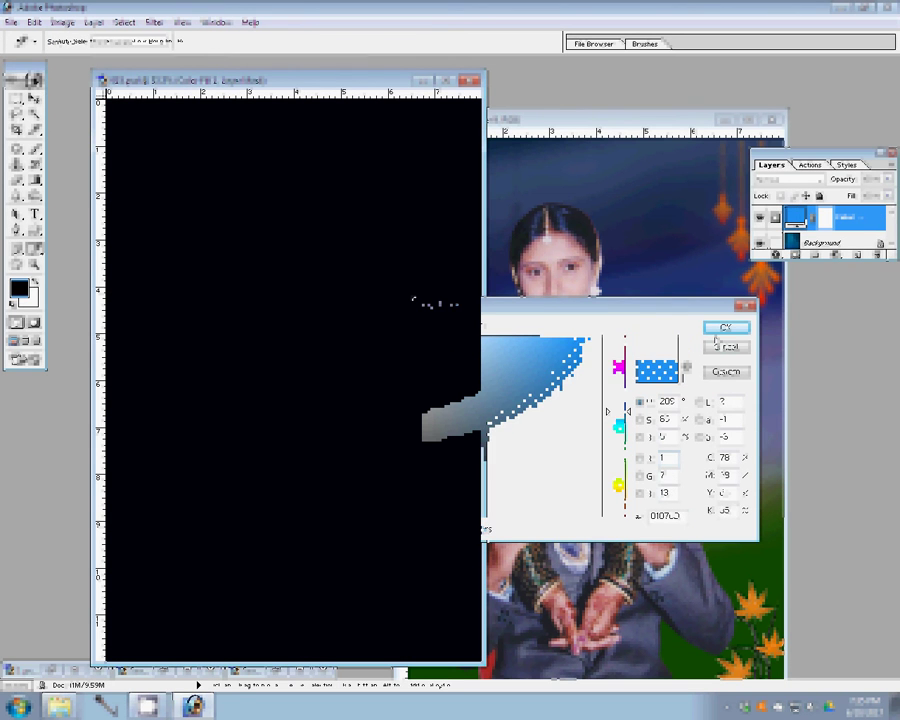
click(797, 180)
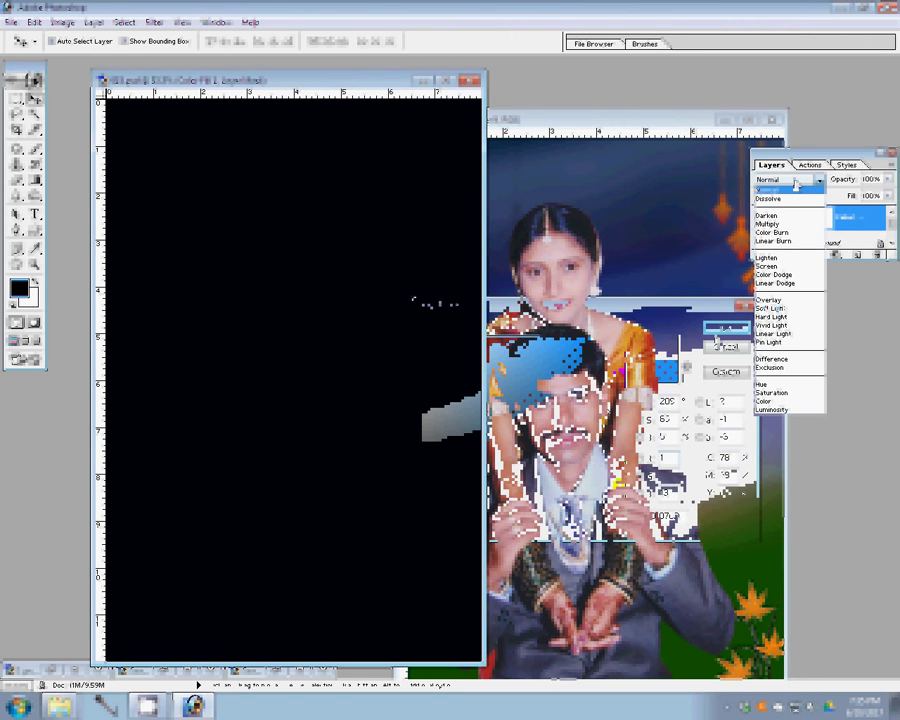
click(780, 309)
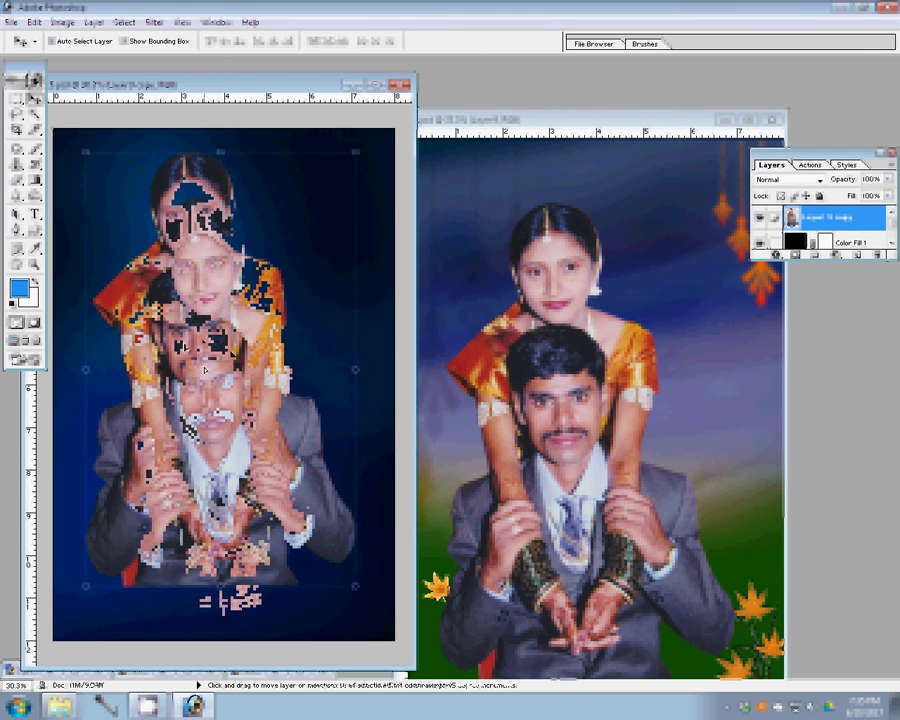
mouse_move(205, 310)
mouse_down()
mouse_move(205, 370)
mouse_move(300, 370)
mouse_up()
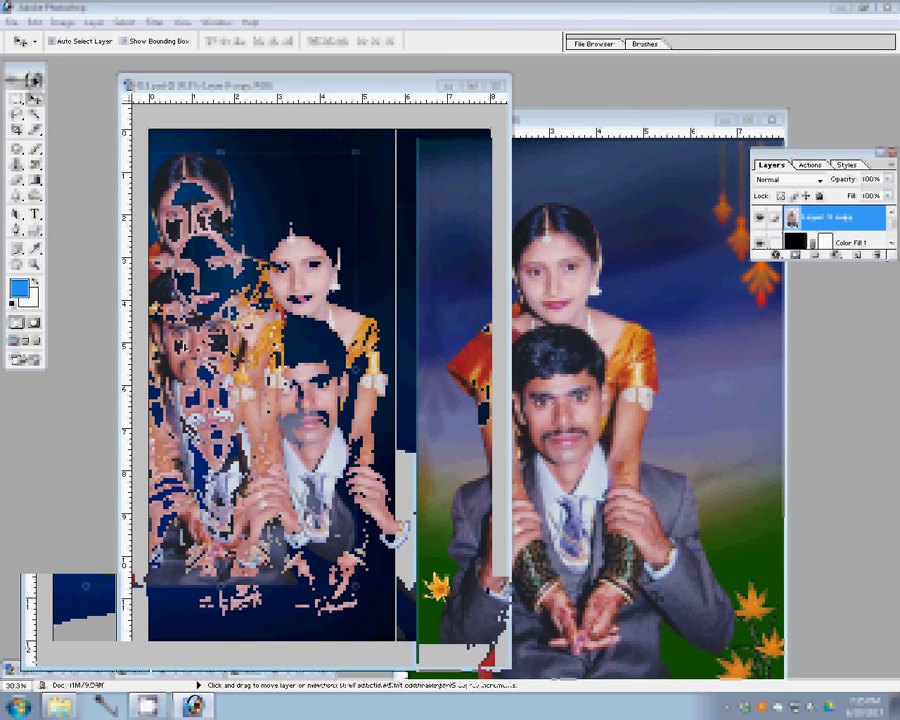
key(alt+Tab)
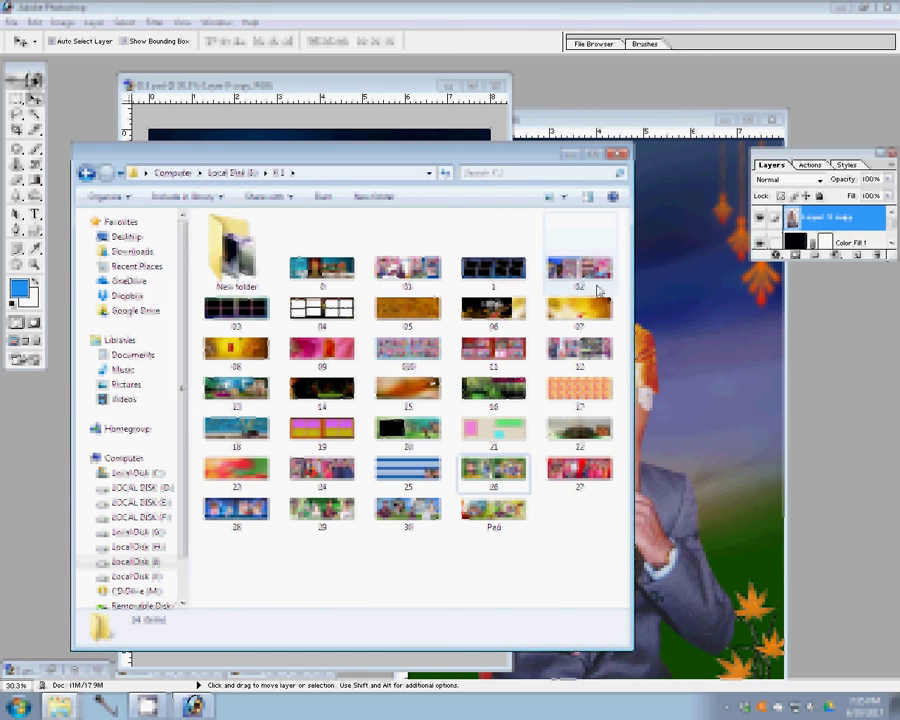
Select background image 6 in the Backgrounds folder and open it in Photoshop.
key(alt+Tab)
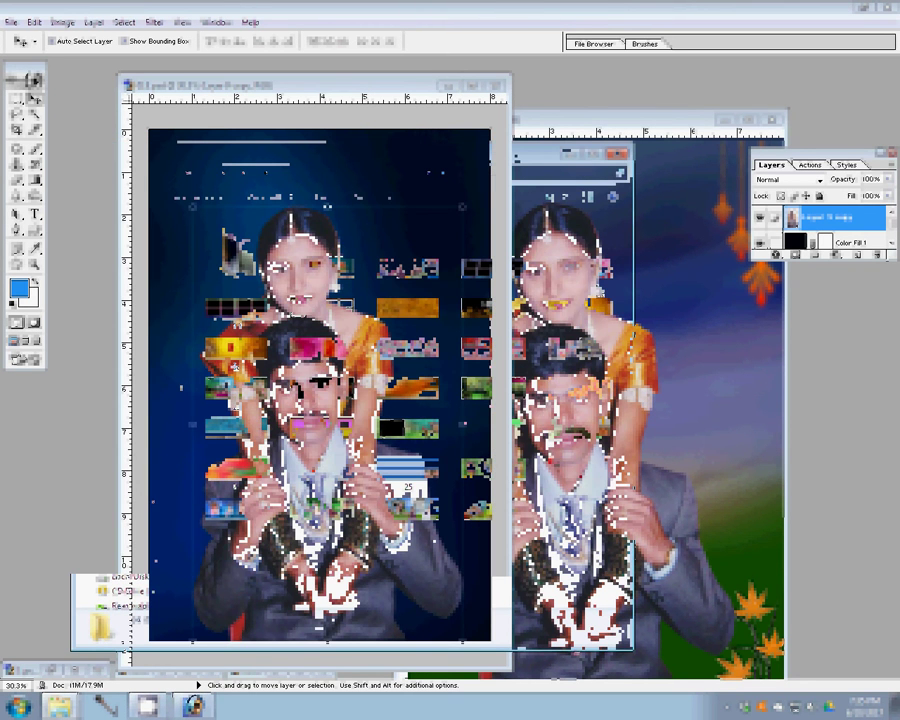
key(alt+Tab)
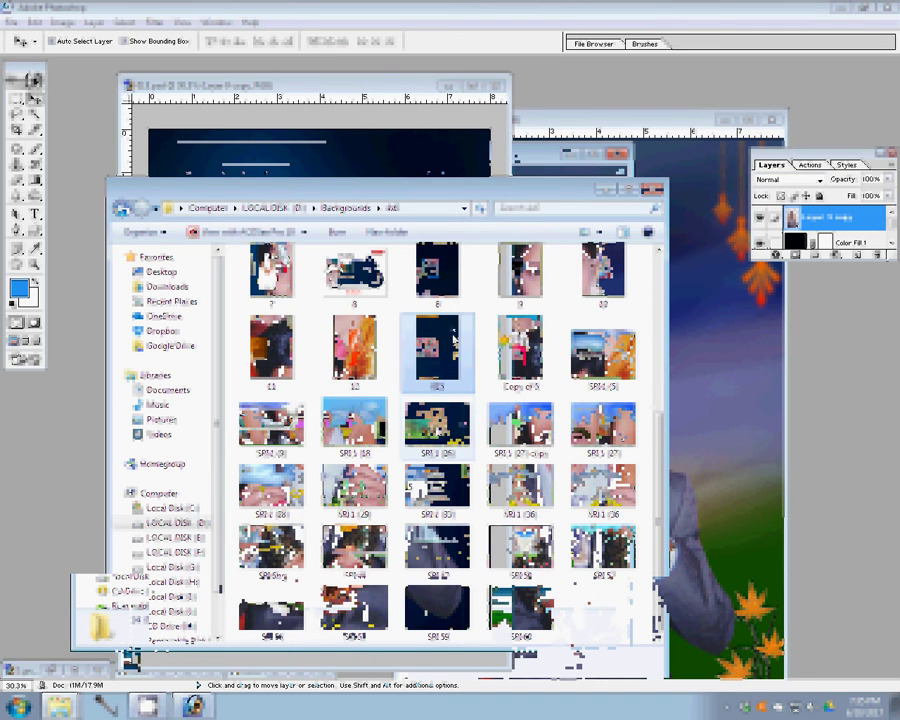
scroll(455, 340, up, 5)
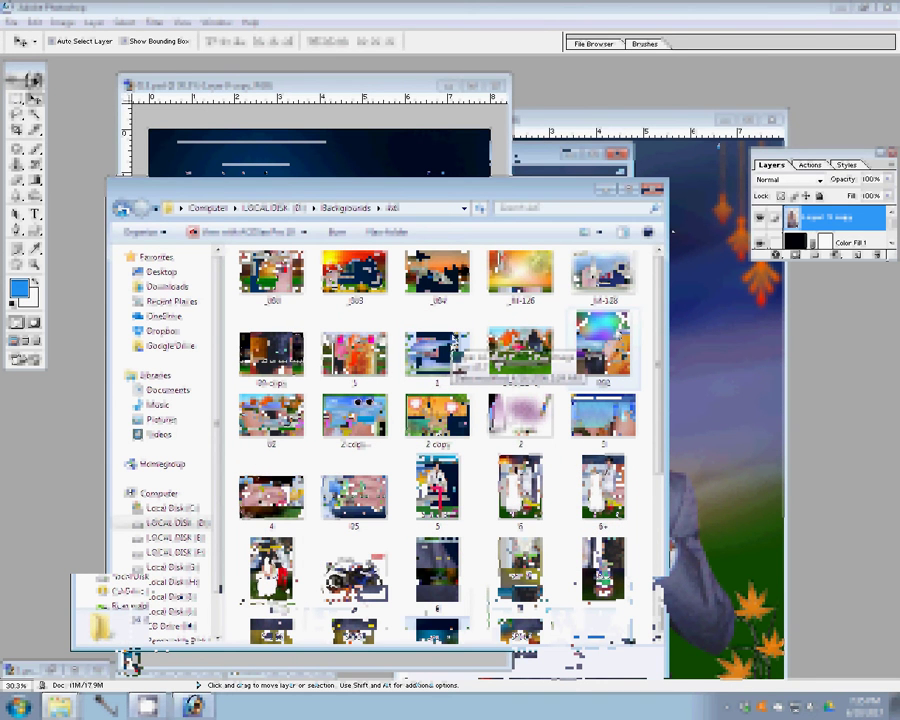
click(520, 487)
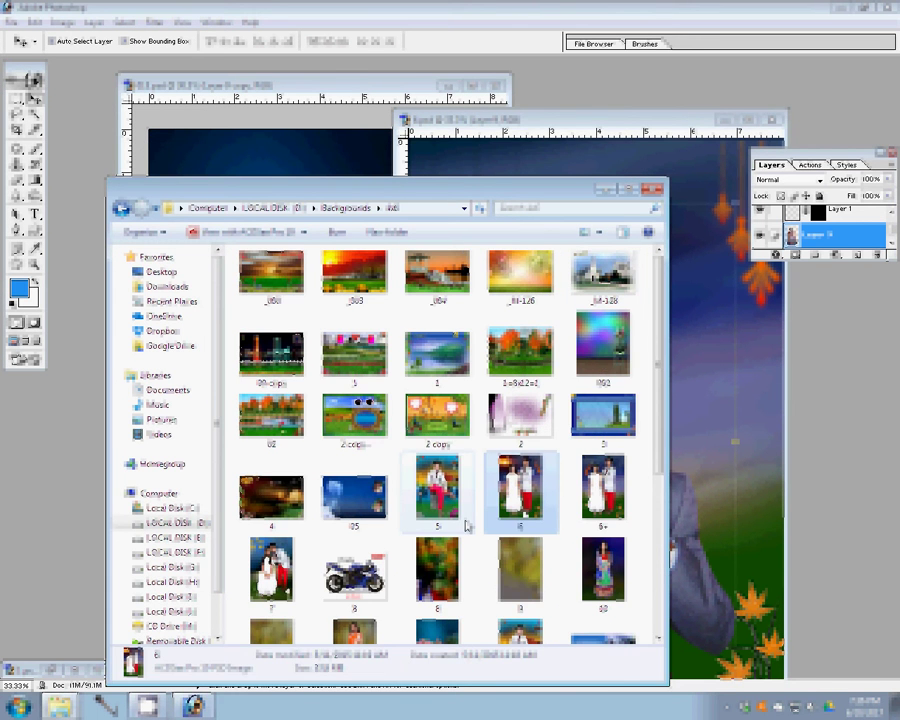
scroll(466, 524, down, 3)
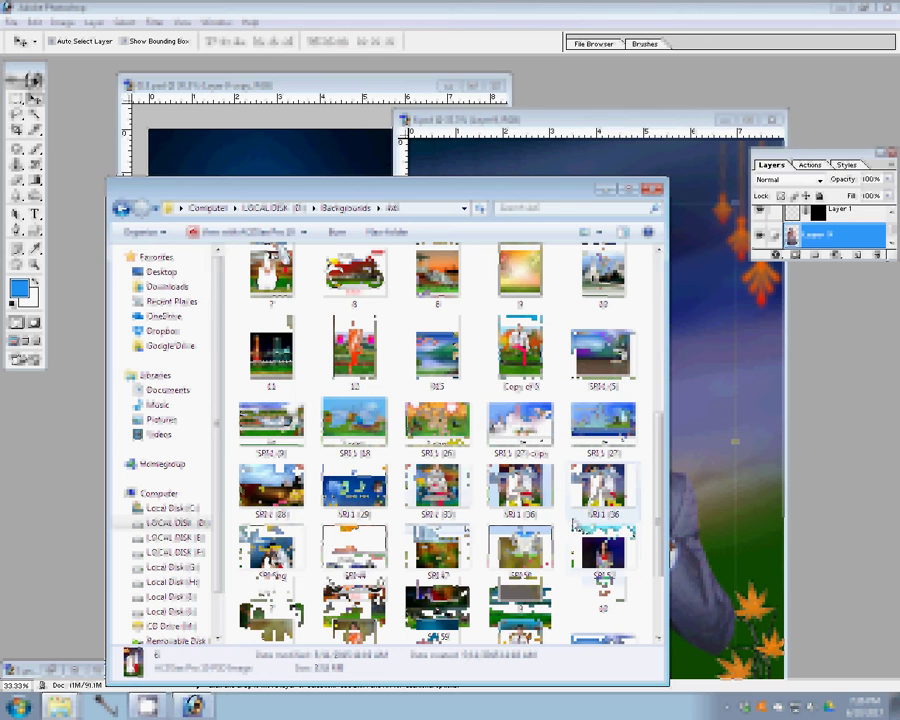
scroll(575, 522, up, 3)
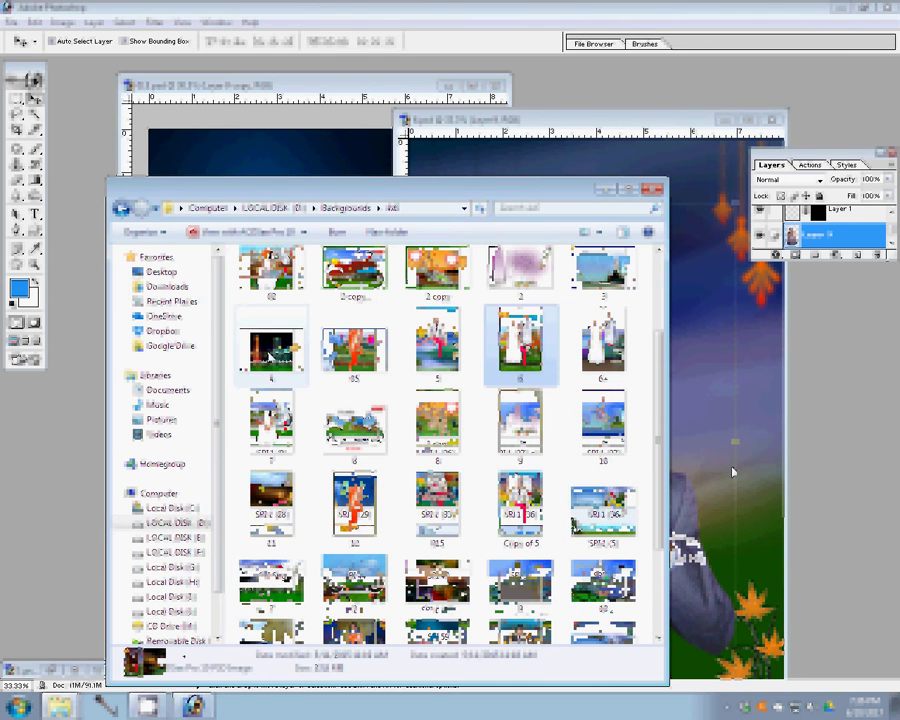
key(Return)
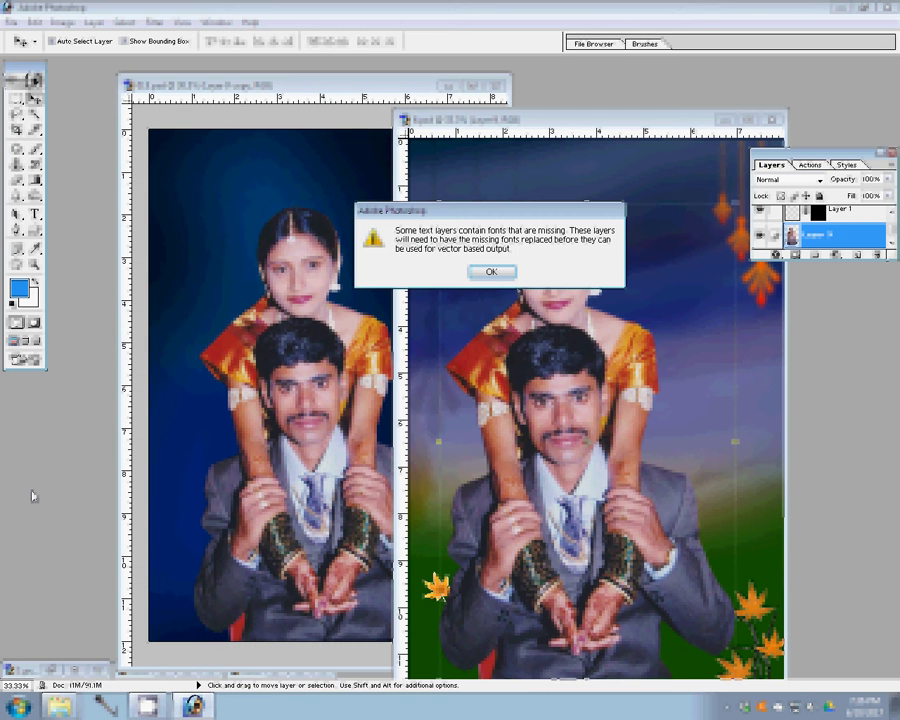
Dismiss the missing-fonts warning and switch to the 5 psd 2 couple document.
key(Return)
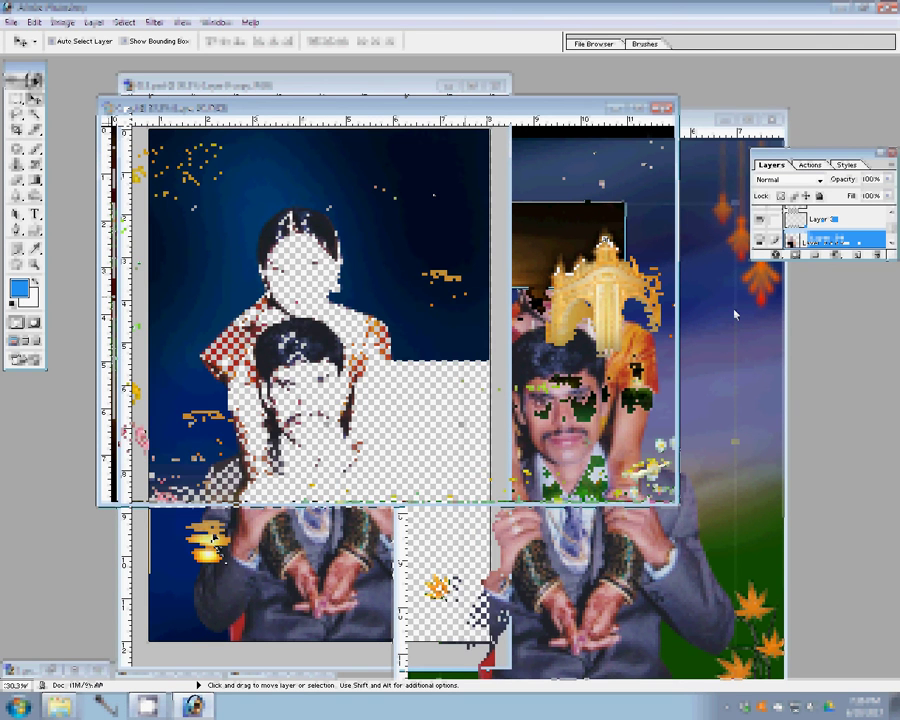
key(ctrl+Tab)
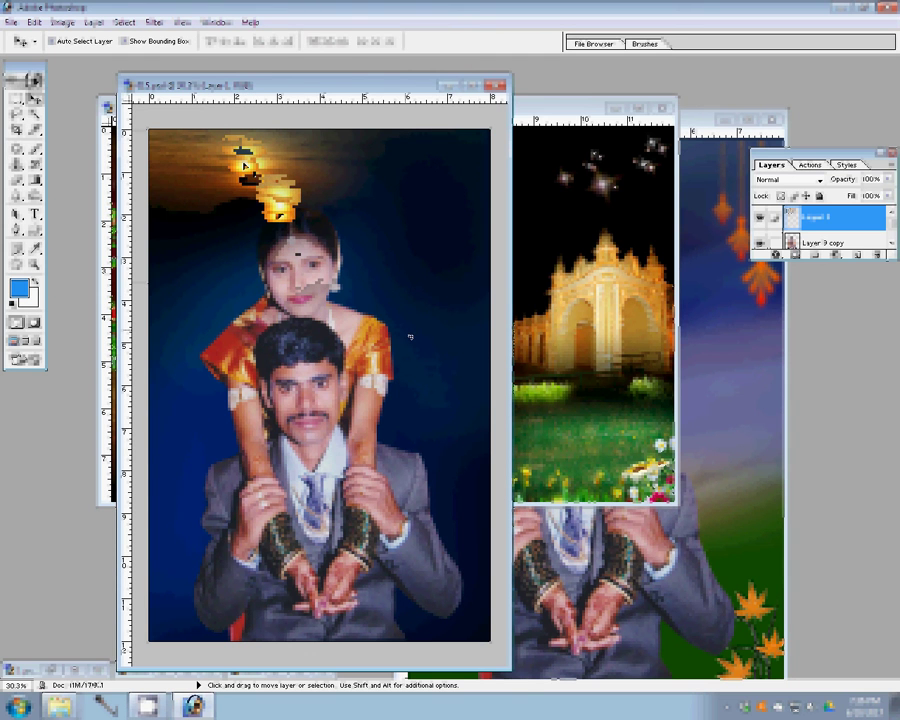
Free-transform the sunset layer wider and taller to fill the sky behind the couple.
key(ctrl+t)
drag(364, 287, 525, 297)
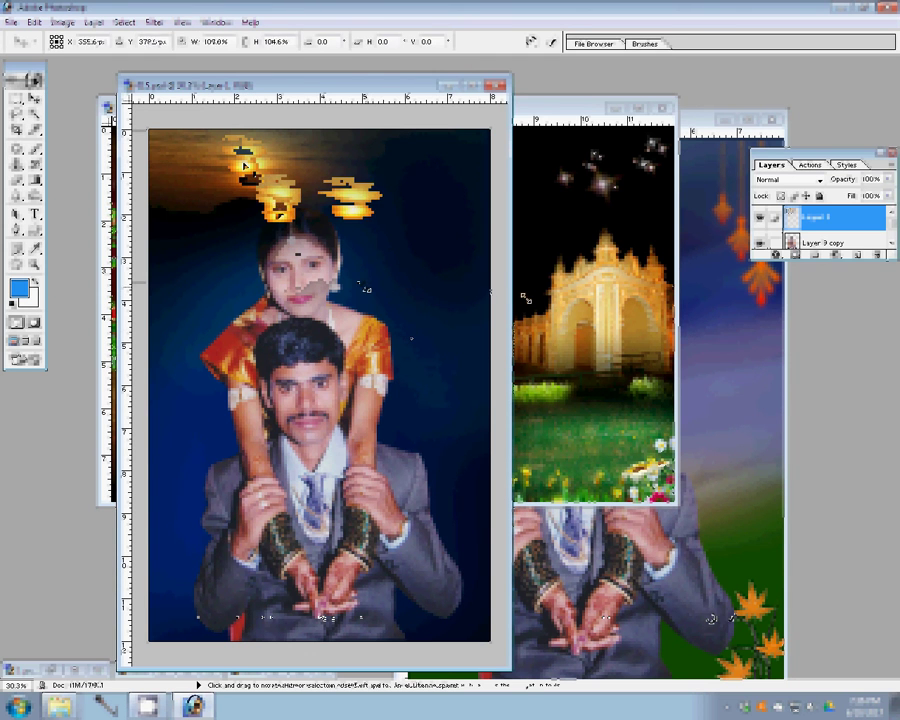
drag(284, 481, 284, 664)
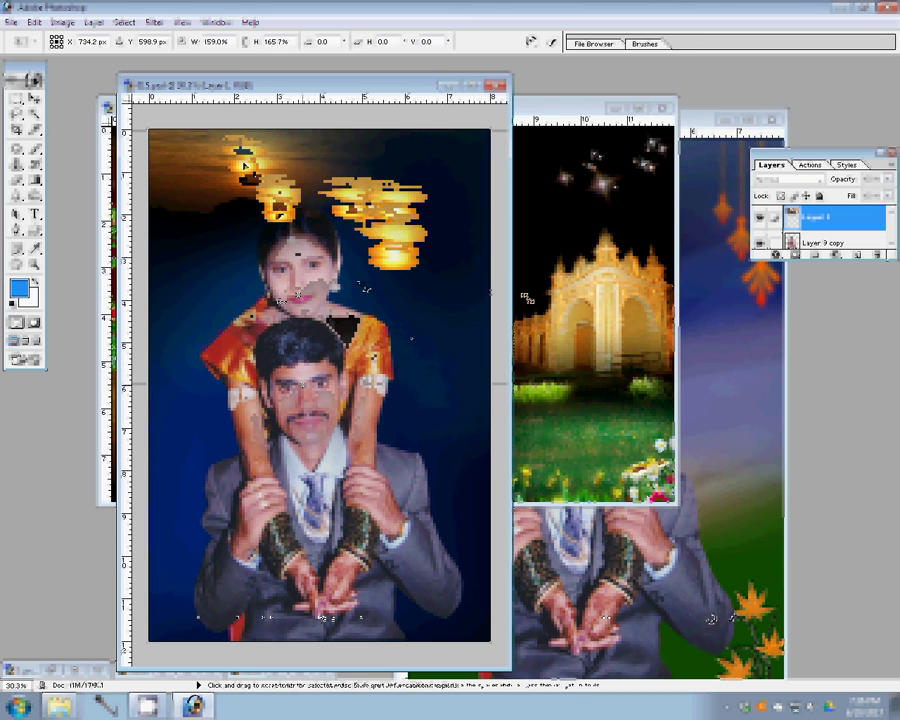
key(Return)
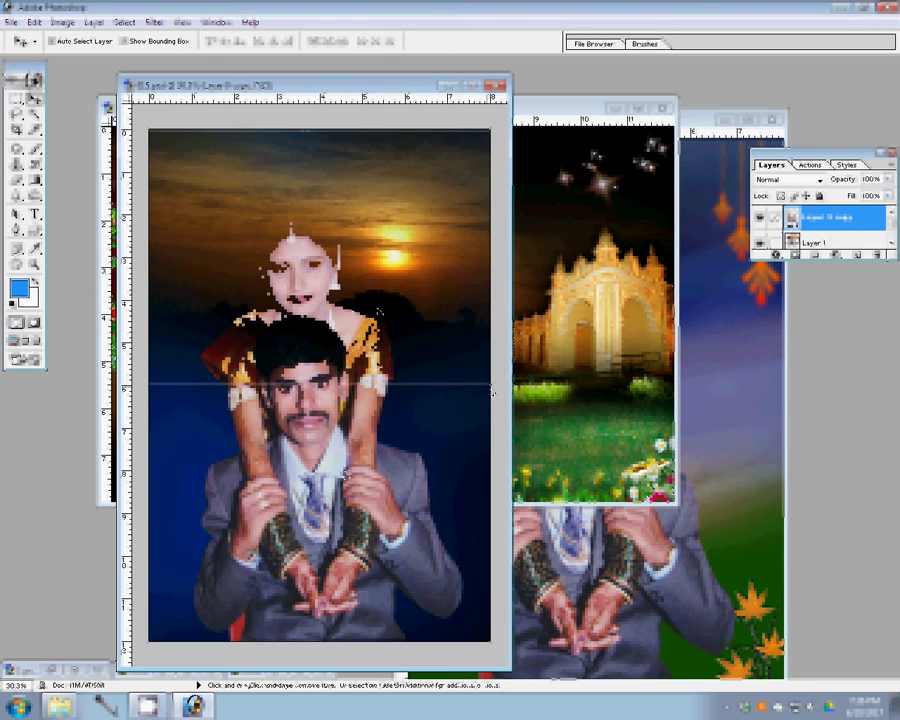
Zoom out, close For You without saving, and move the couple image into the right-hand document.
key(ctrl+minus)
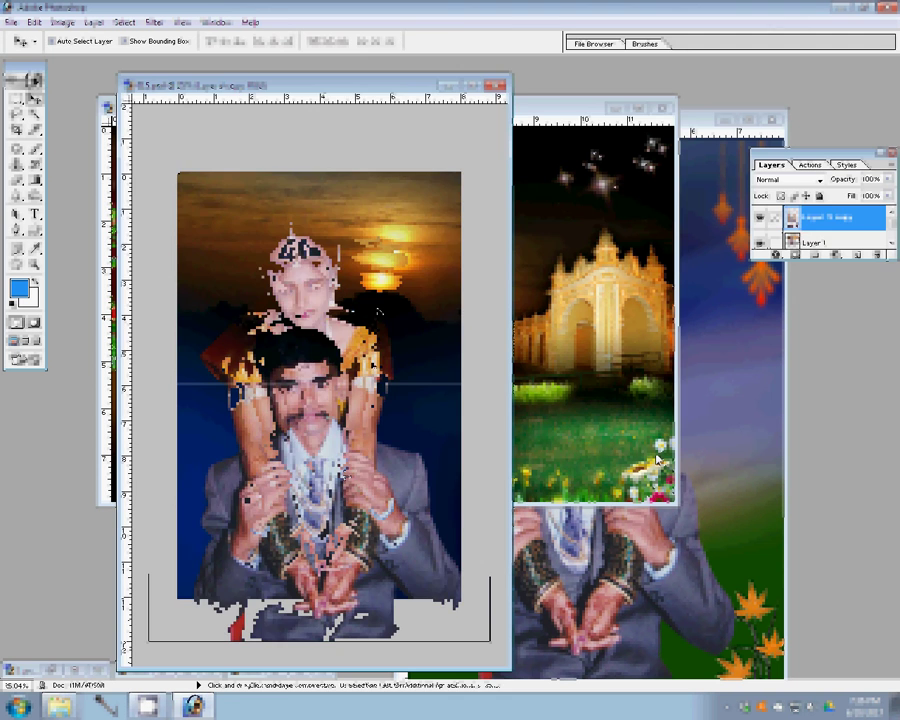
click(657, 460)
key(ctrl+w)
click(485, 270)
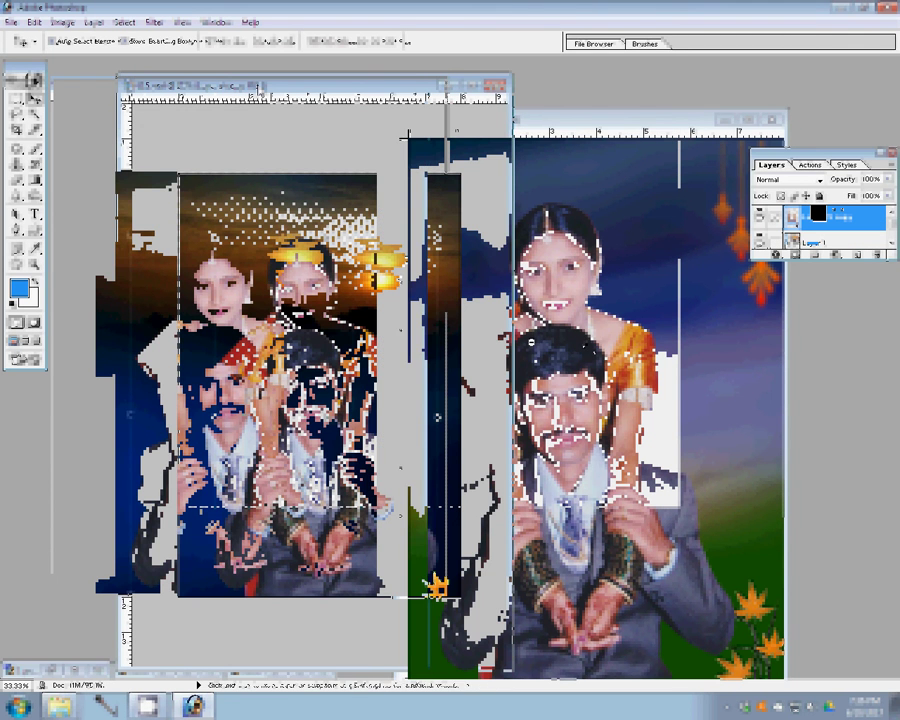
drag(258, 89, 533, 345)
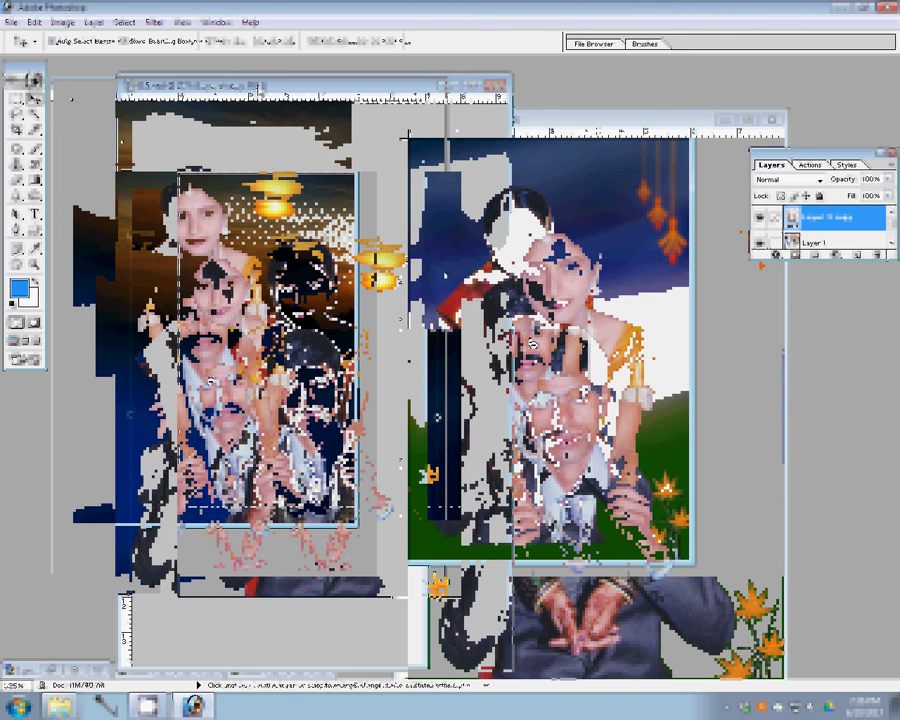
drag(533, 345, 490, 290)
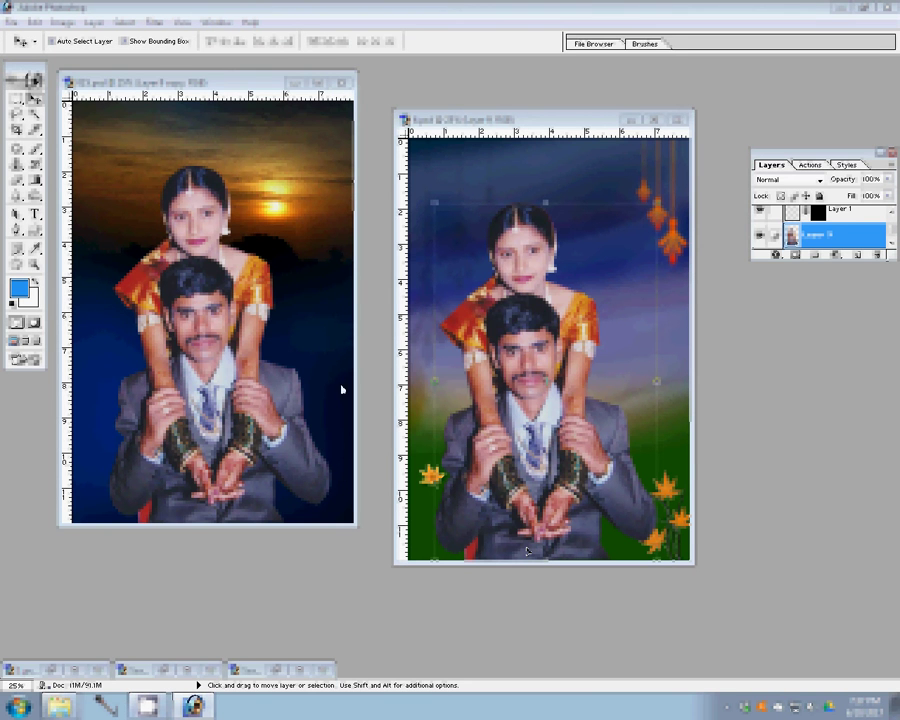
In the sunset couple document, set the masked black fill layer's blend mode to Soft Light.
click(282, 188)
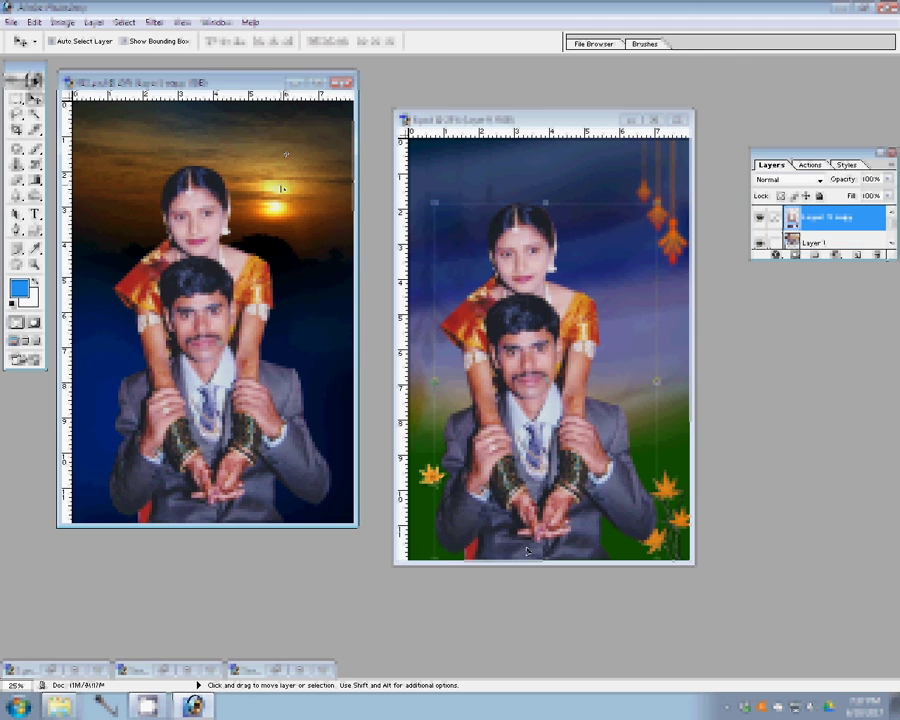
click(282, 188)
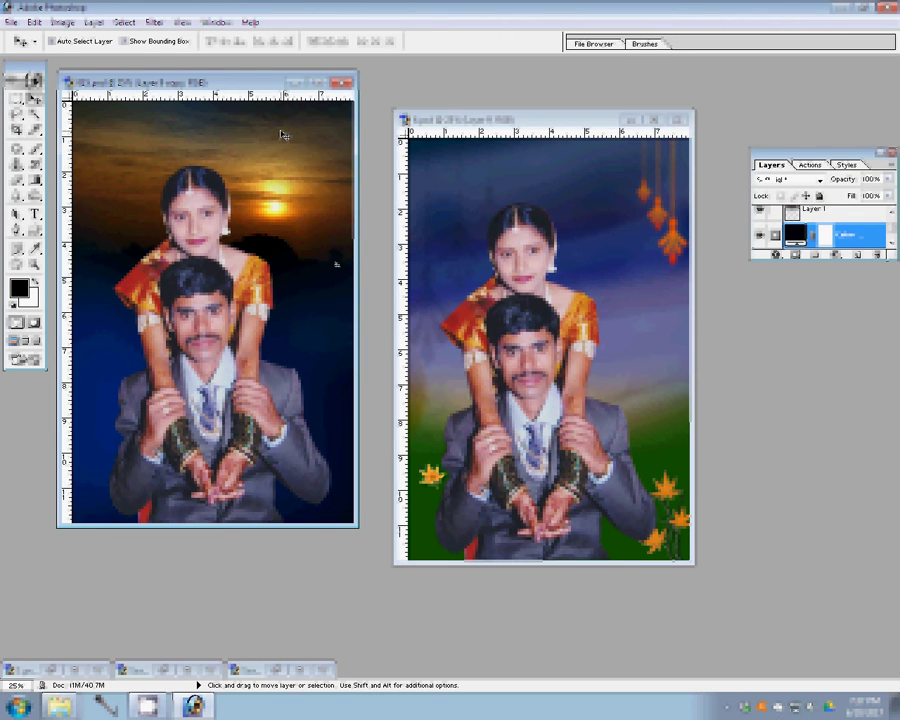
key(alt+shift+f)
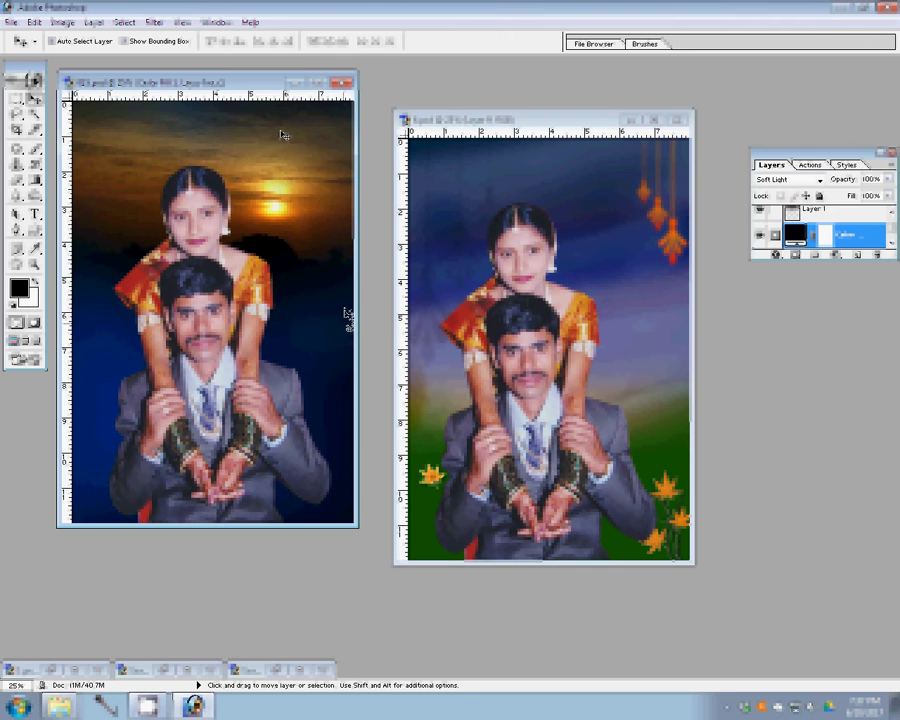
Lower Layer 1's opacity to 20%, then 10%, turning the sunset sky dark blue.
click(303, 194)
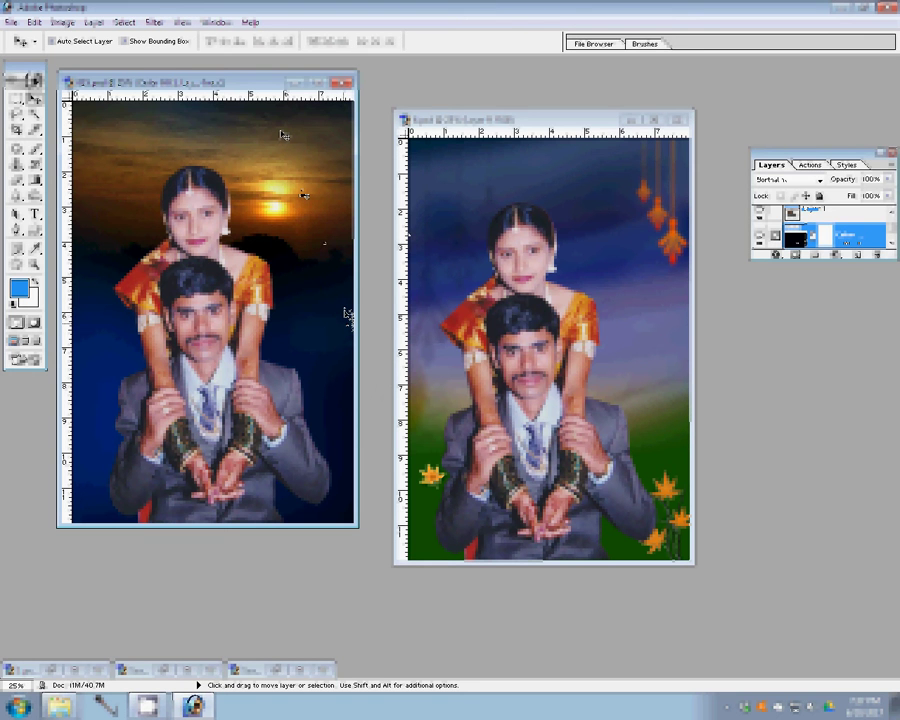
click(303, 194)
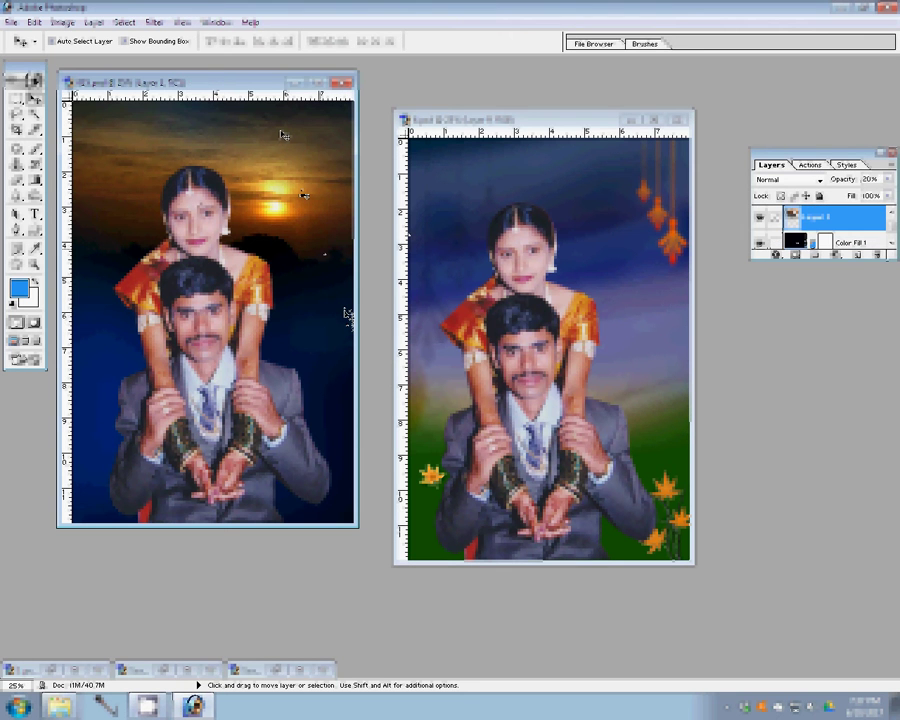
key(2)
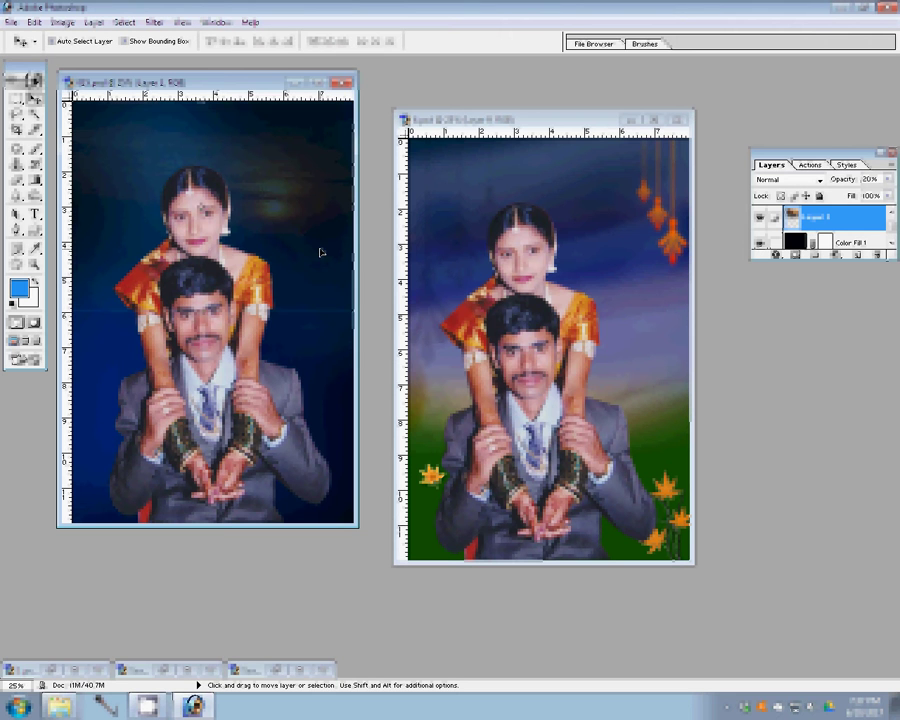
key(1)
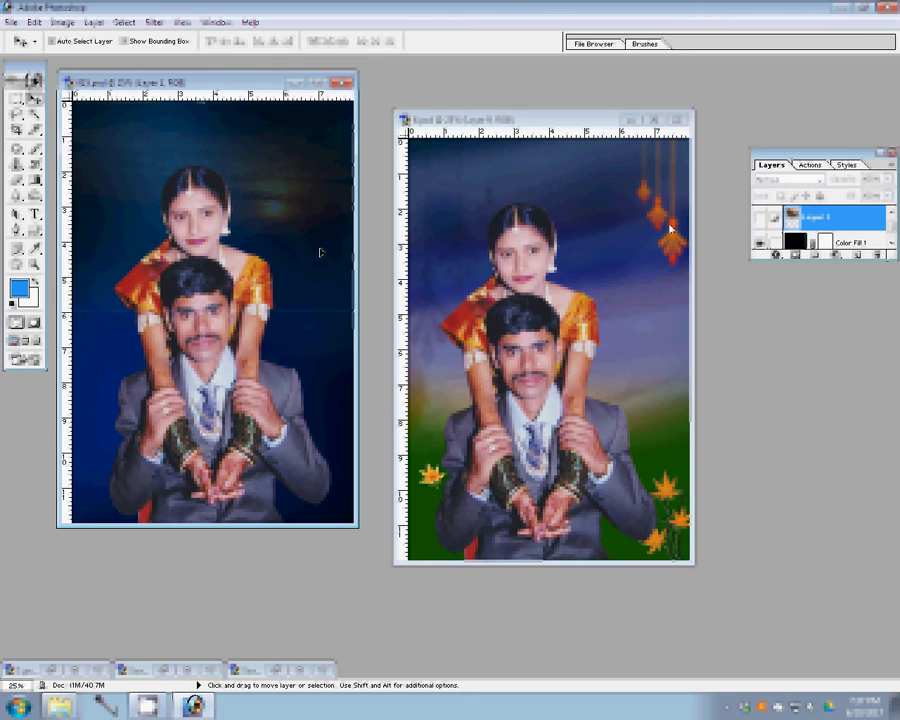
mouse_move(320, 252)
mouse_down()
mouse_move(668, 229)
mouse_move(650, 238)
mouse_up()
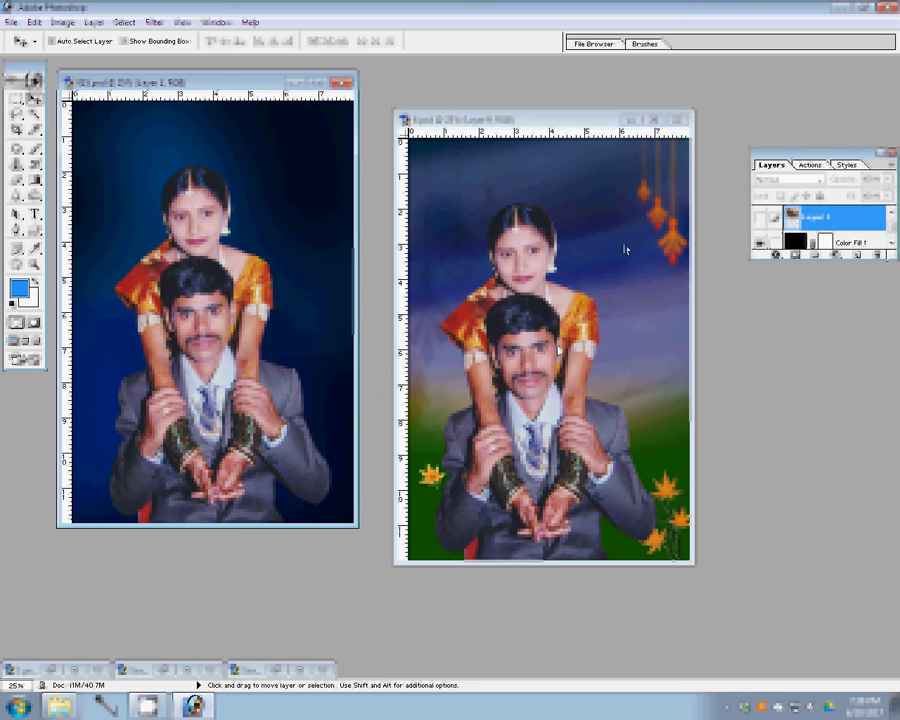
Duplicate Layer 1 into Layer 1 copy, then bring up Save As for the composite.
key(ctrl+Tab)
key(ctrl+j)
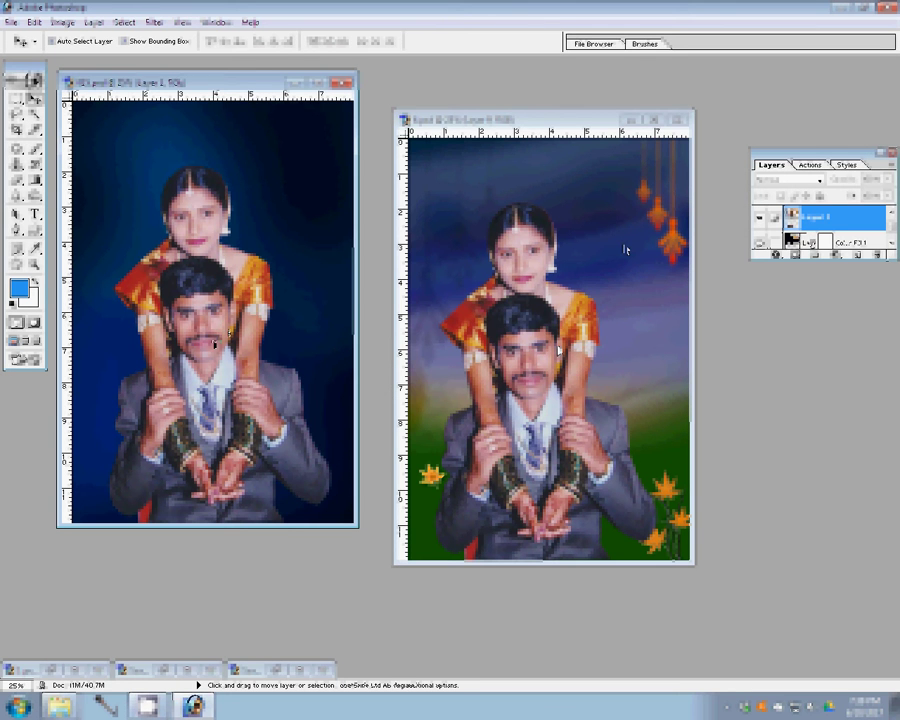
key(ctrl+shift+s)
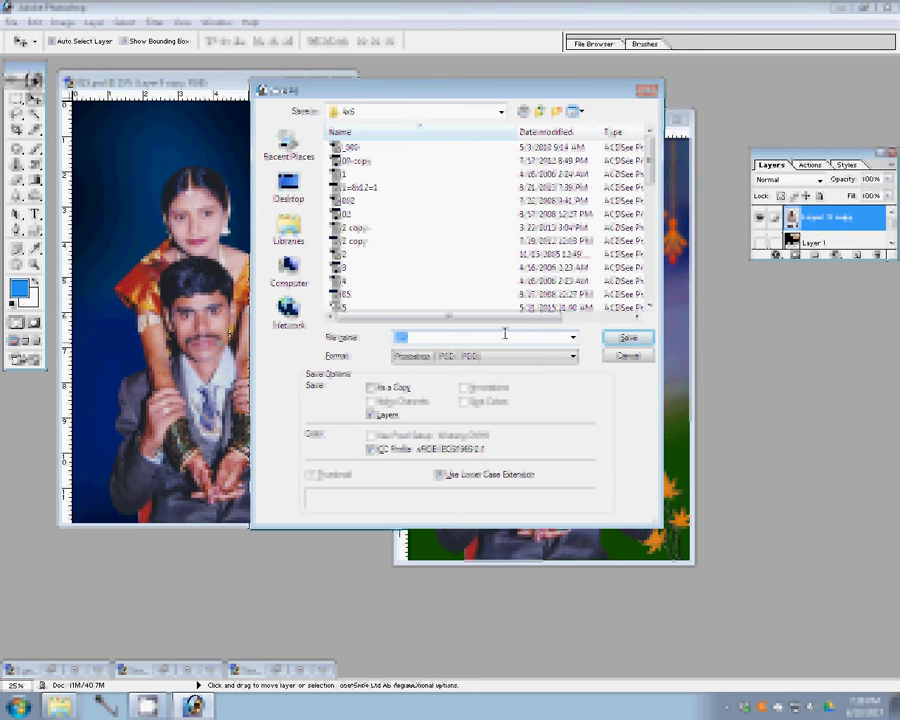
Save the composite as a PSD in folder 3's SRI 2 (5) subfolder on Local Disk (G:).
key(shift)
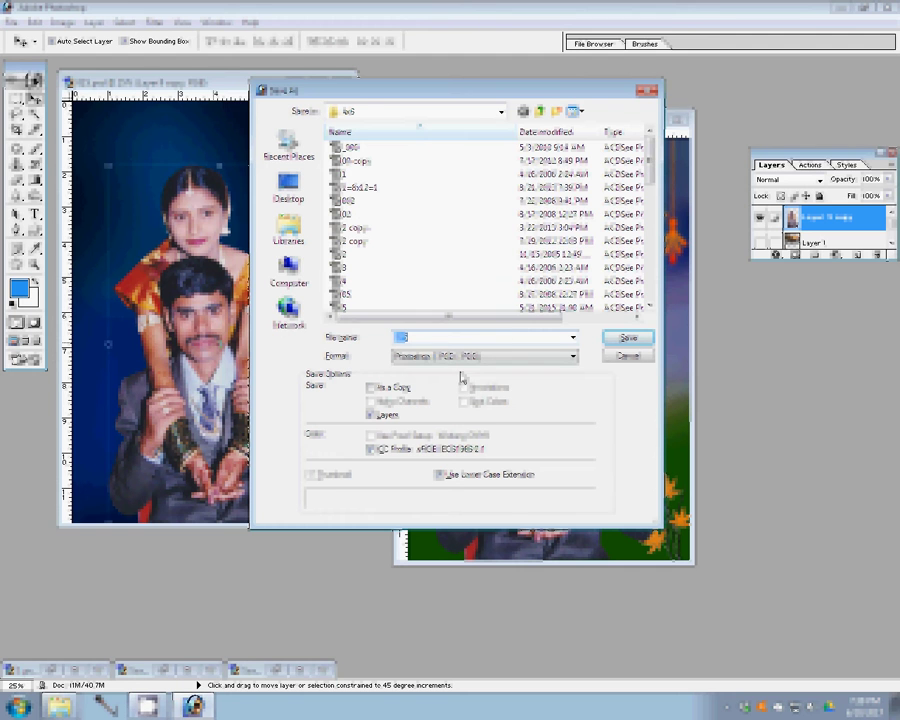
click(291, 268)
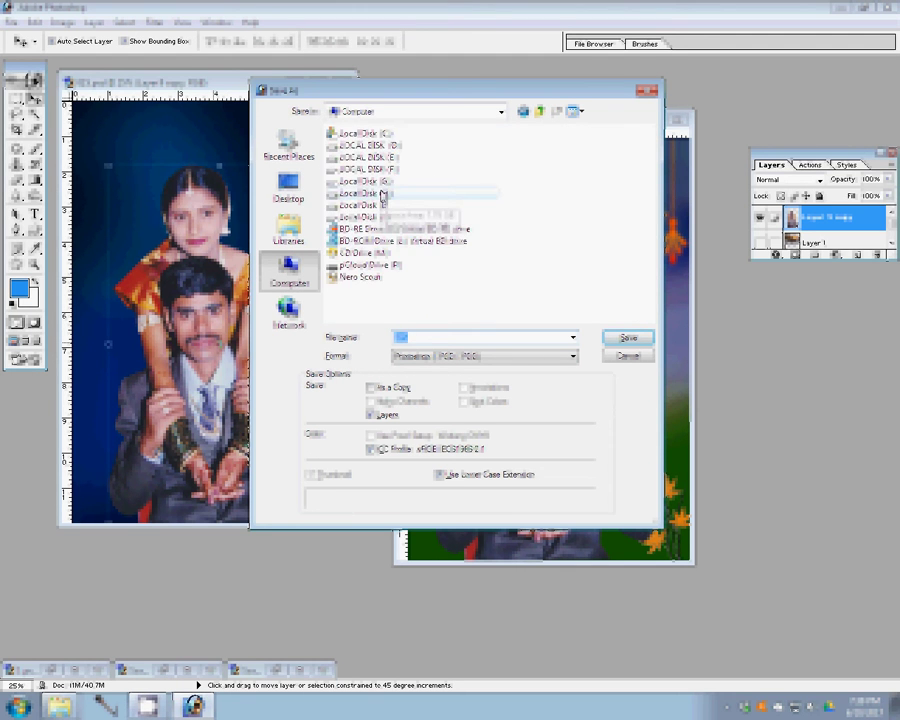
click(366, 181)
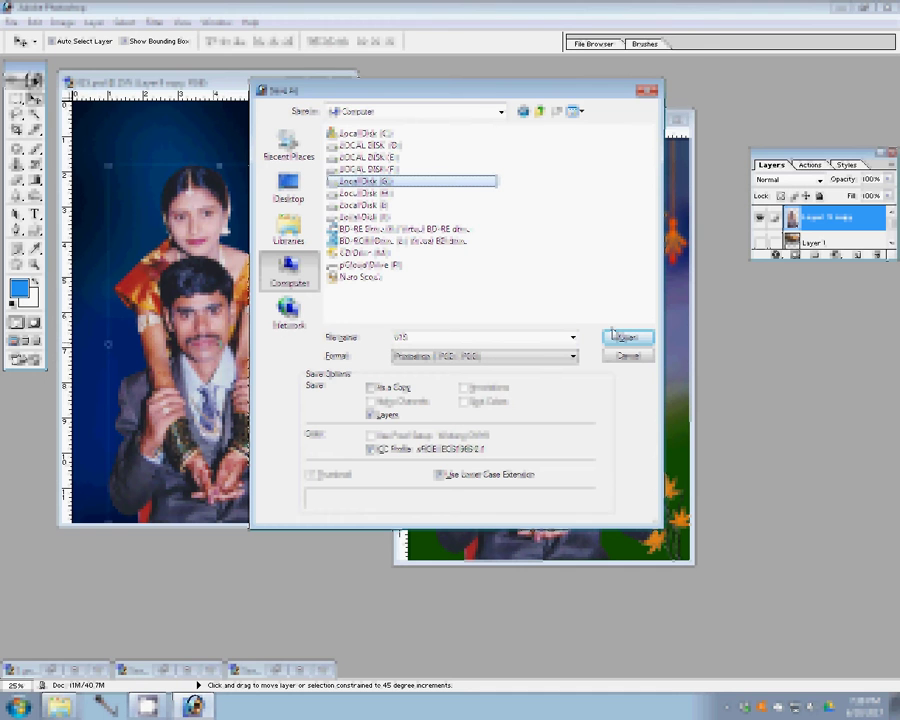
click(616, 336)
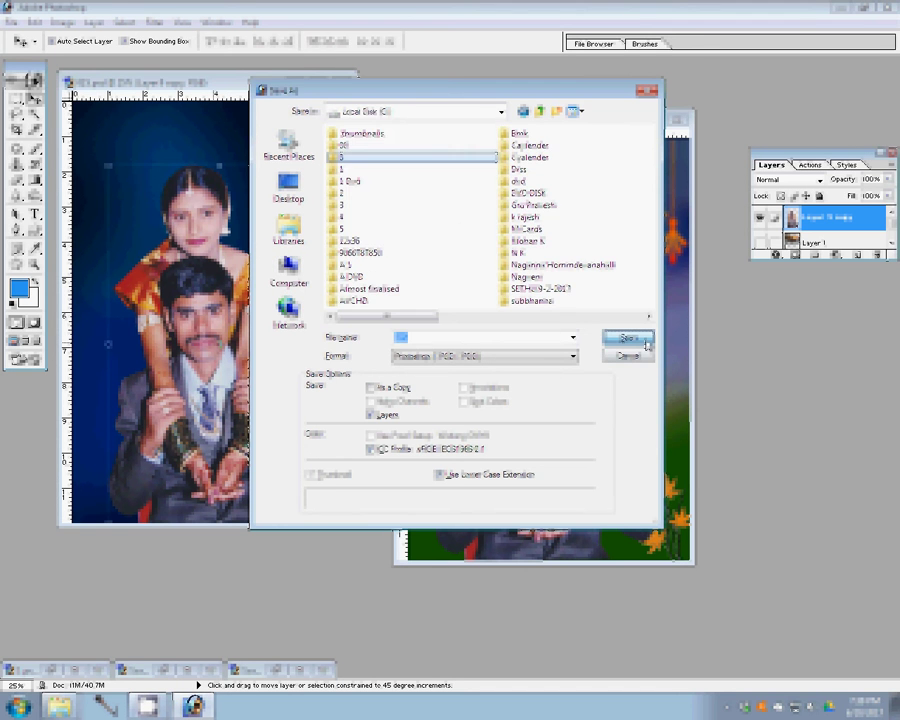
click(646, 345)
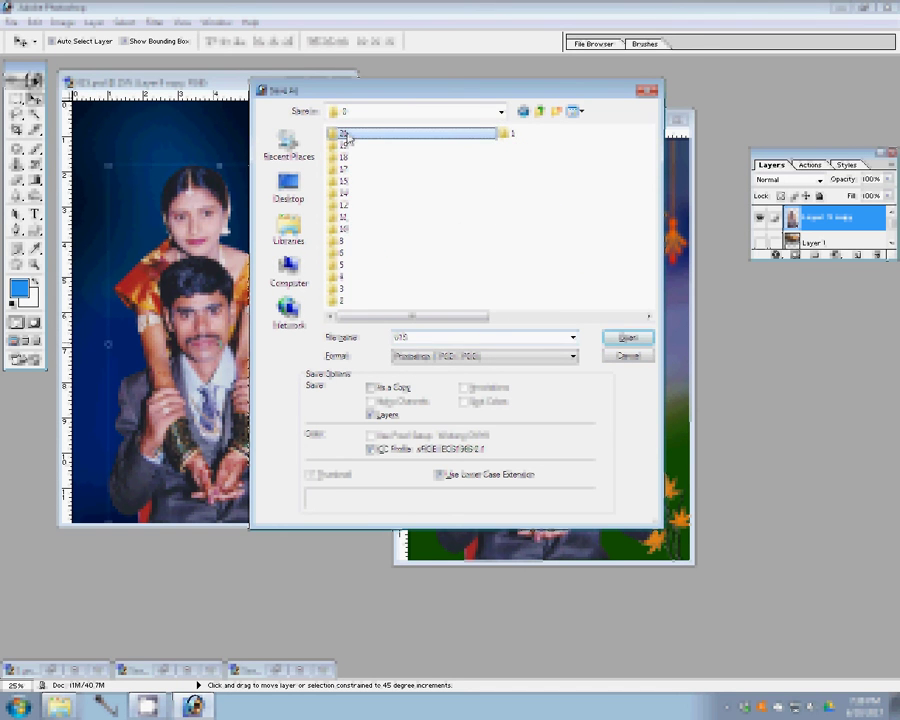
double_click(345, 137)
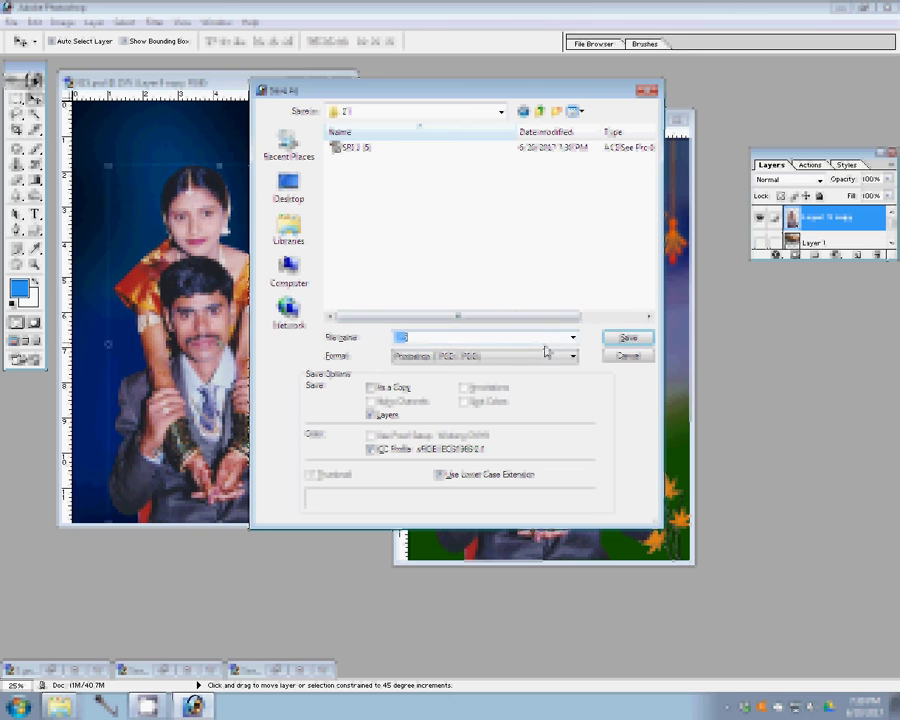
click(650, 341)
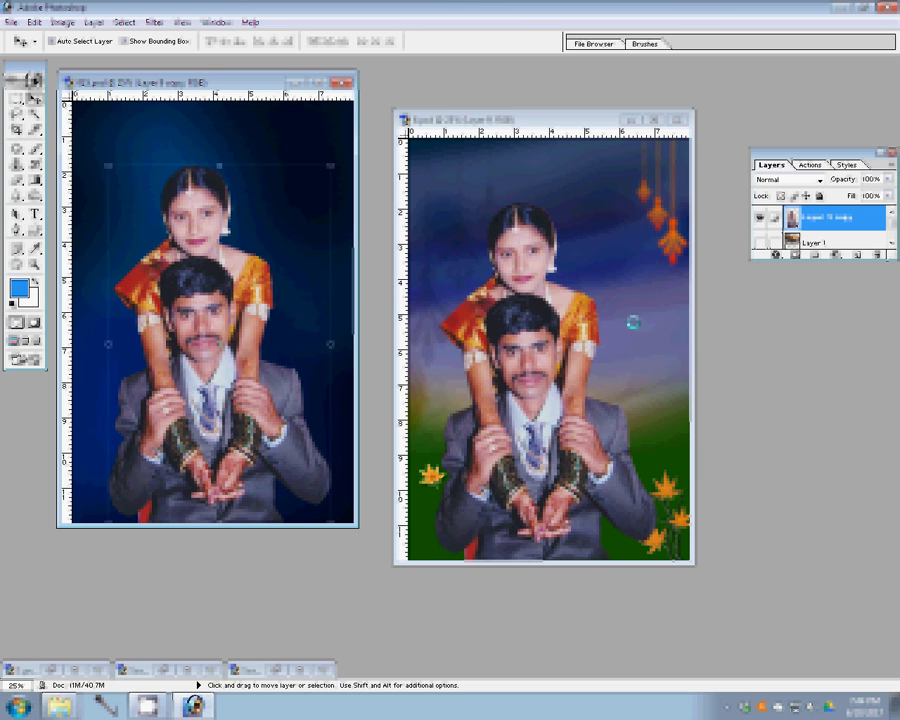
Close both couple composites, declining to save, then close Scan_028.bmp discarding its changes.
click(652, 233)
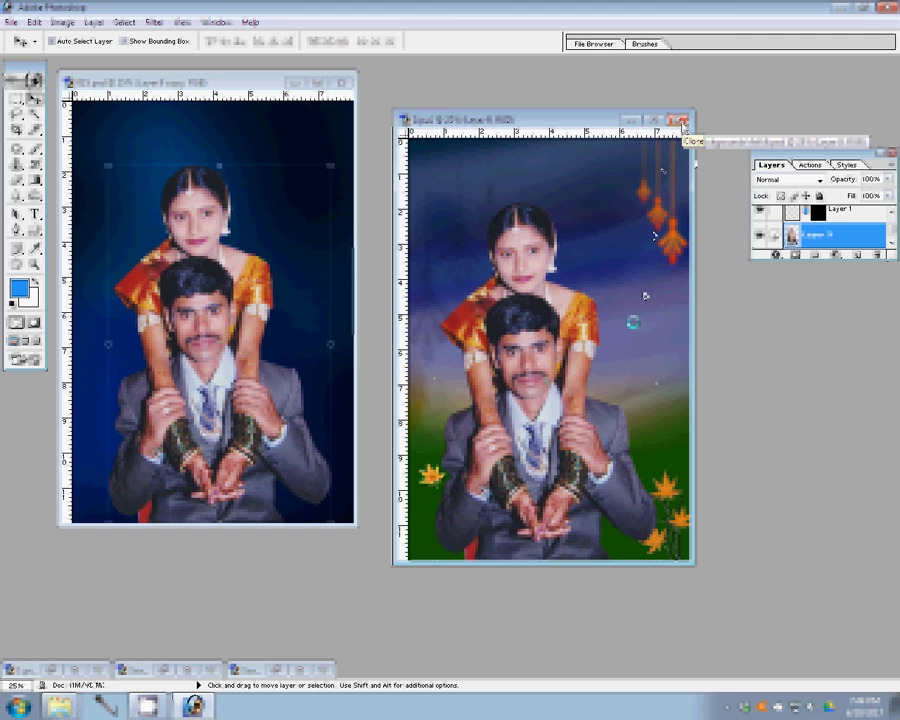
click(681, 121)
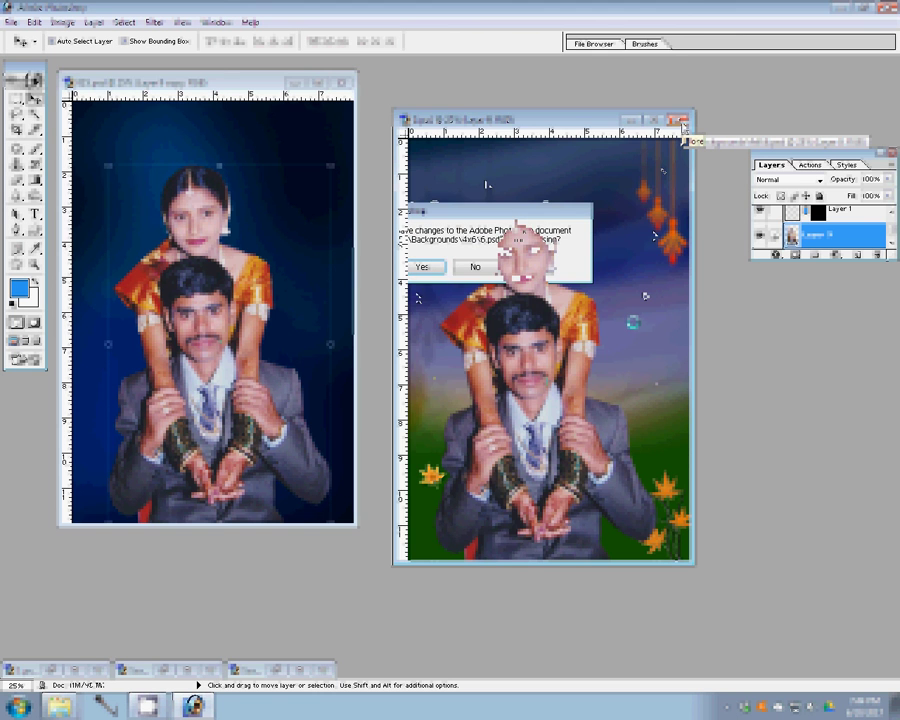
key(n)
click(342, 83)
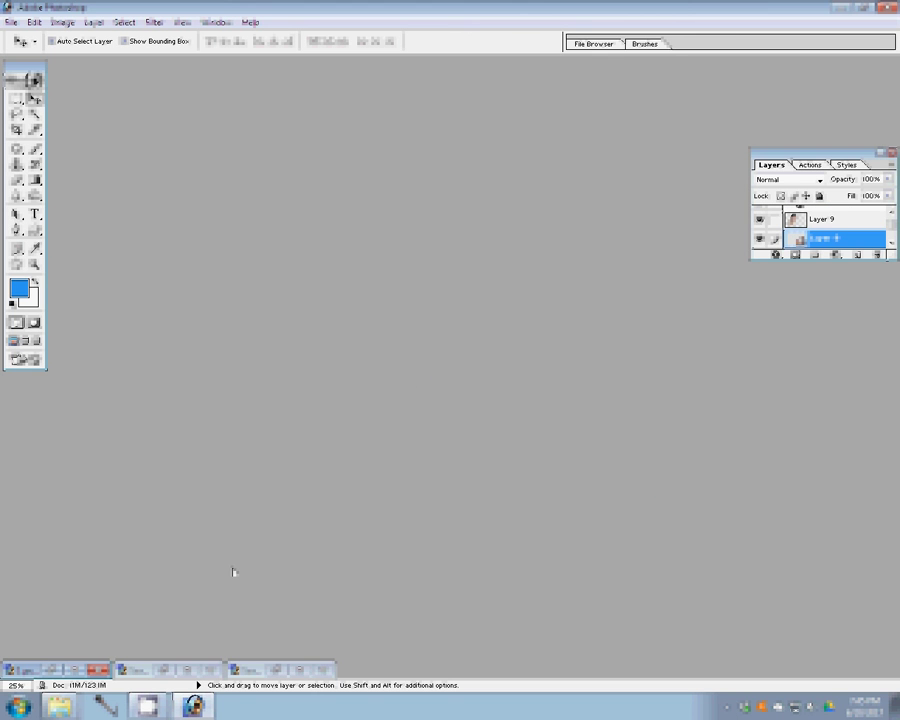
key(ctrl+w)
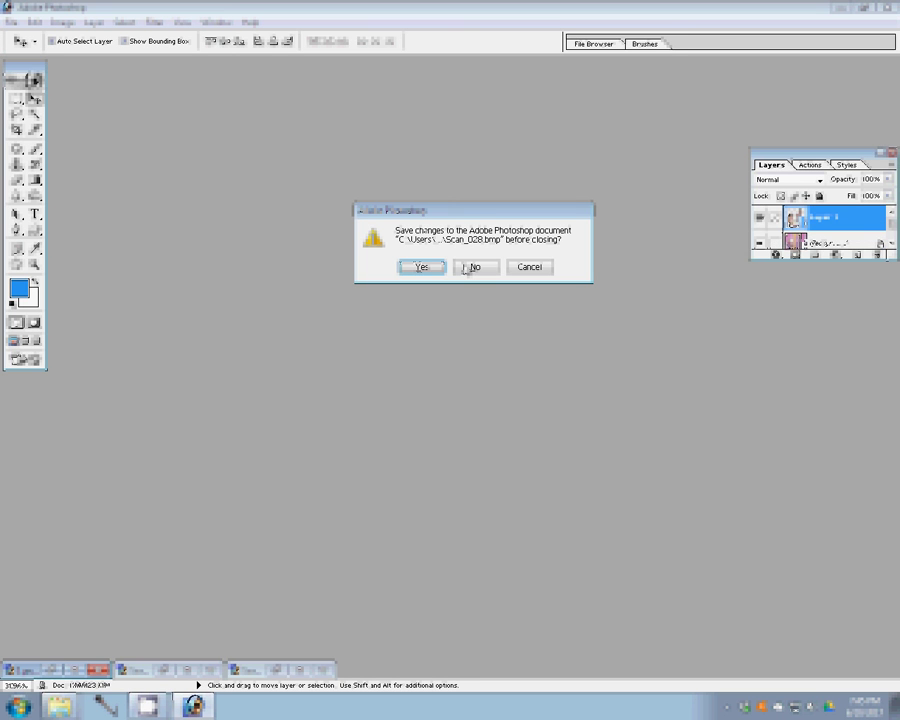
click(470, 267)
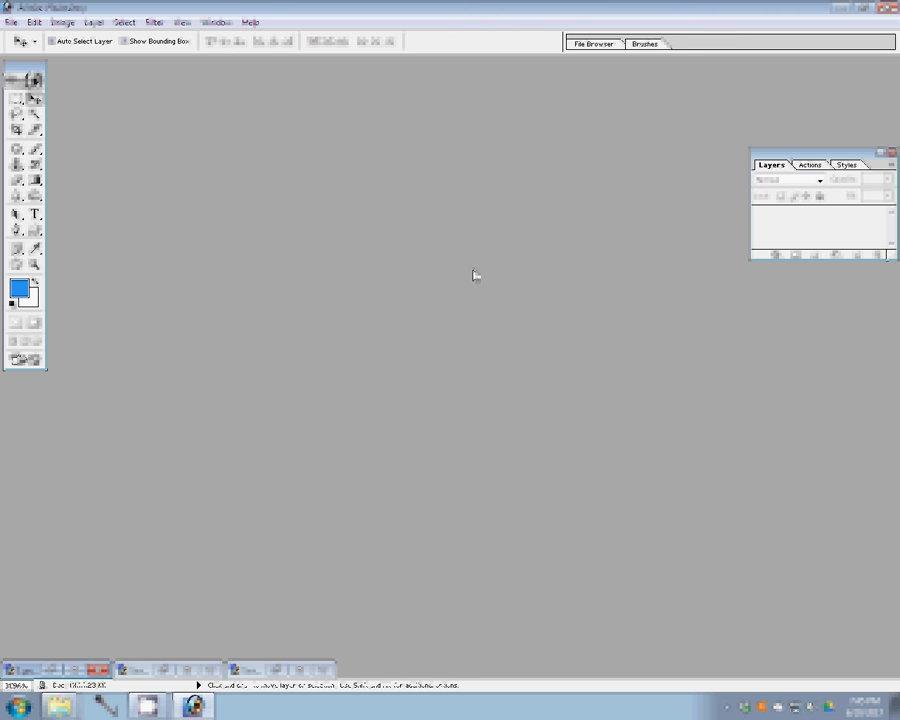